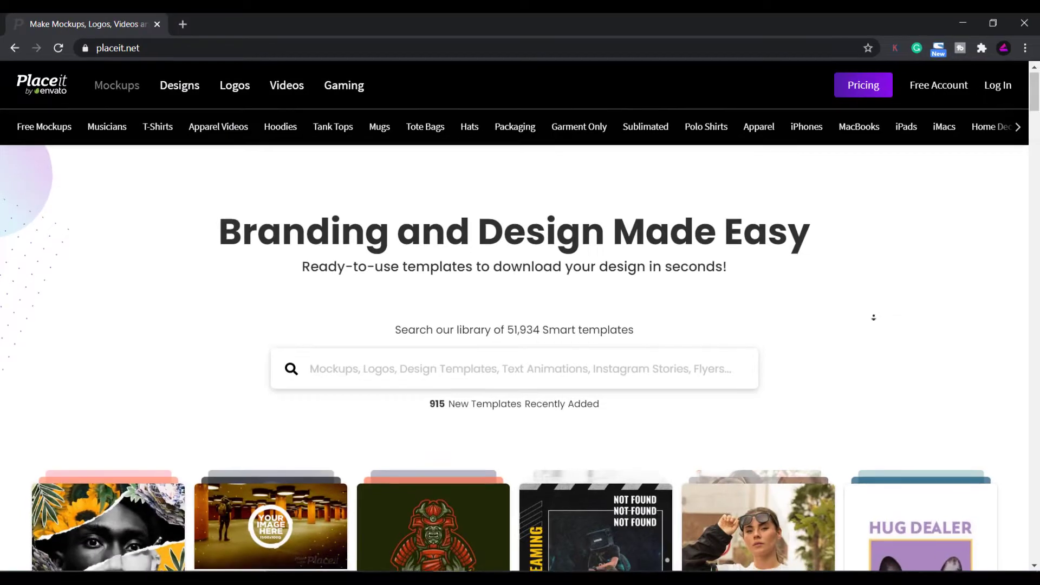
- Open the Videos > Intros template listing and check its sort options, keeping Mixed order
scroll(874, 317, down, 1)
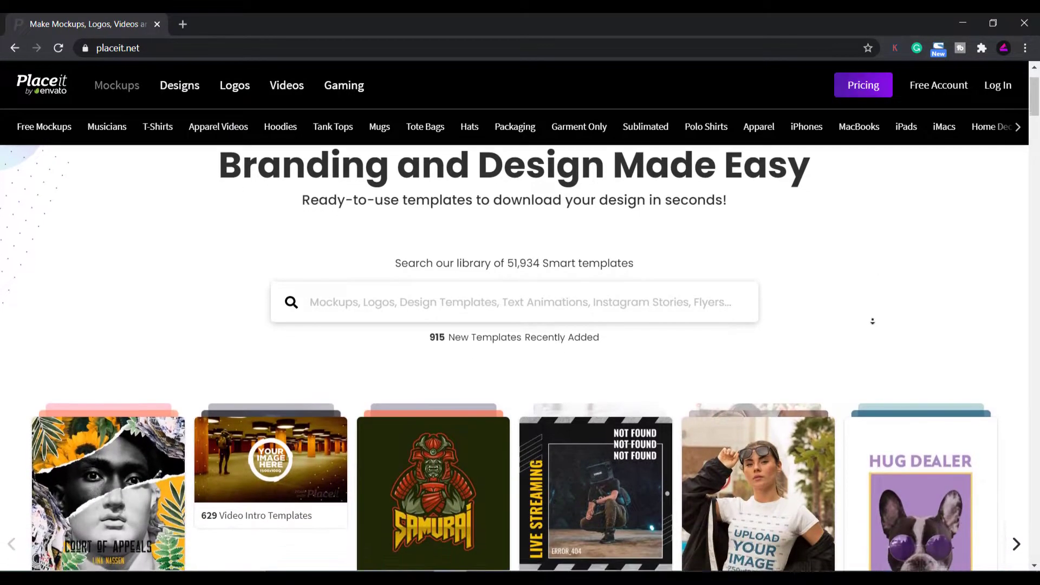
scroll(872, 321, down, 2)
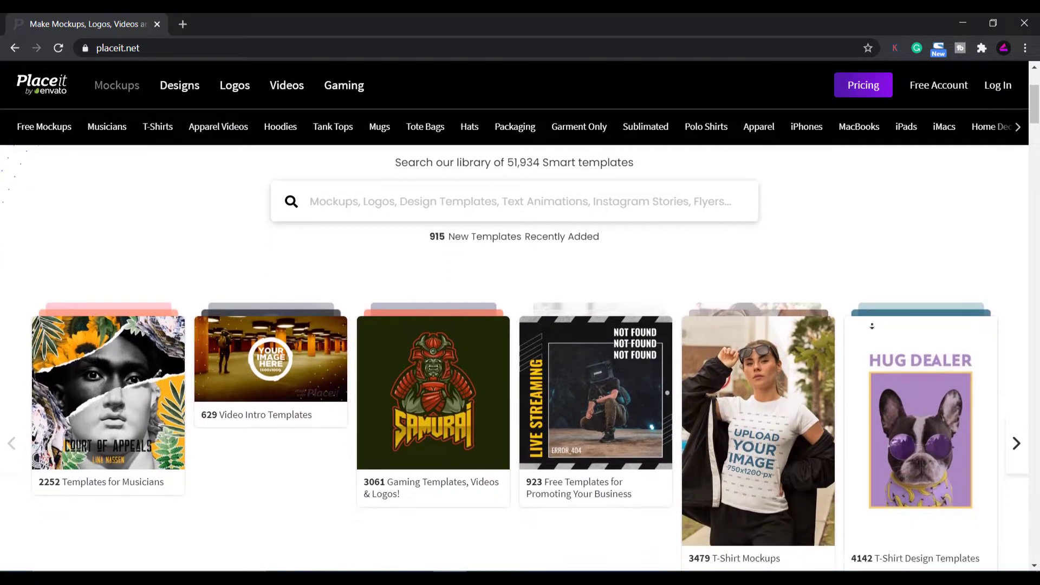
scroll(872, 326, down, 2)
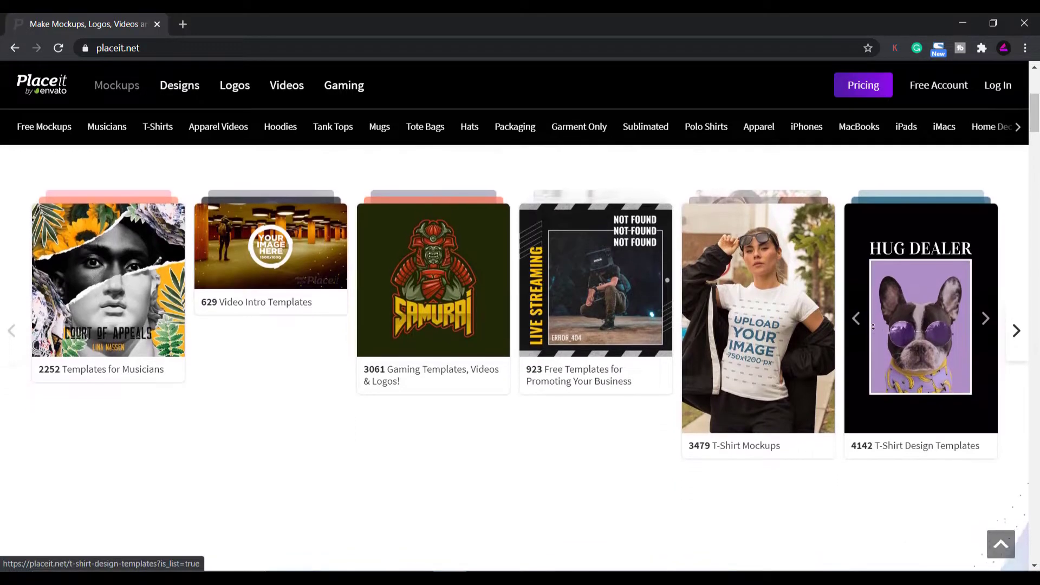
scroll(873, 326, down, 2)
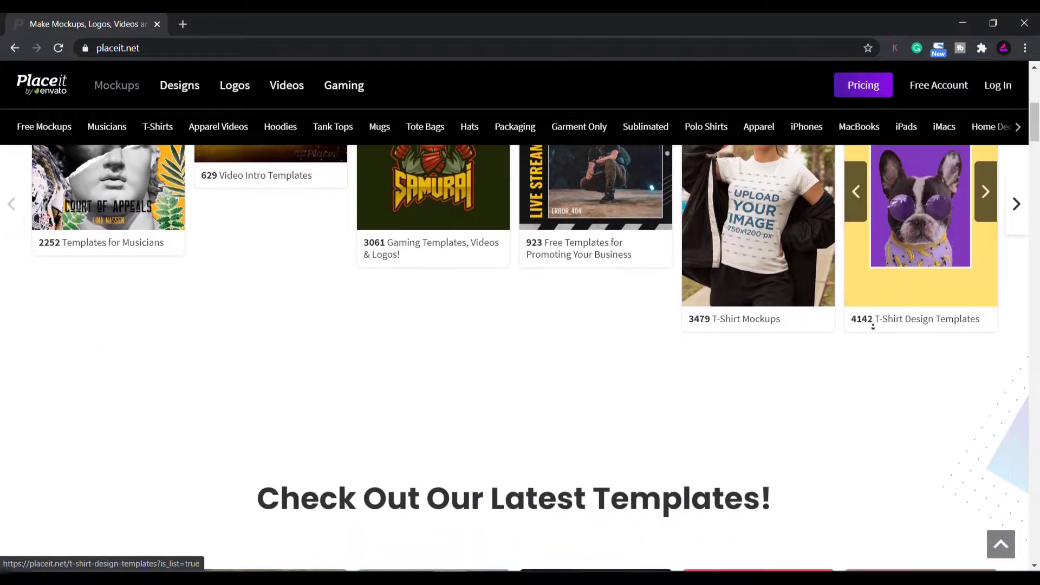
scroll(873, 325, down, 2)
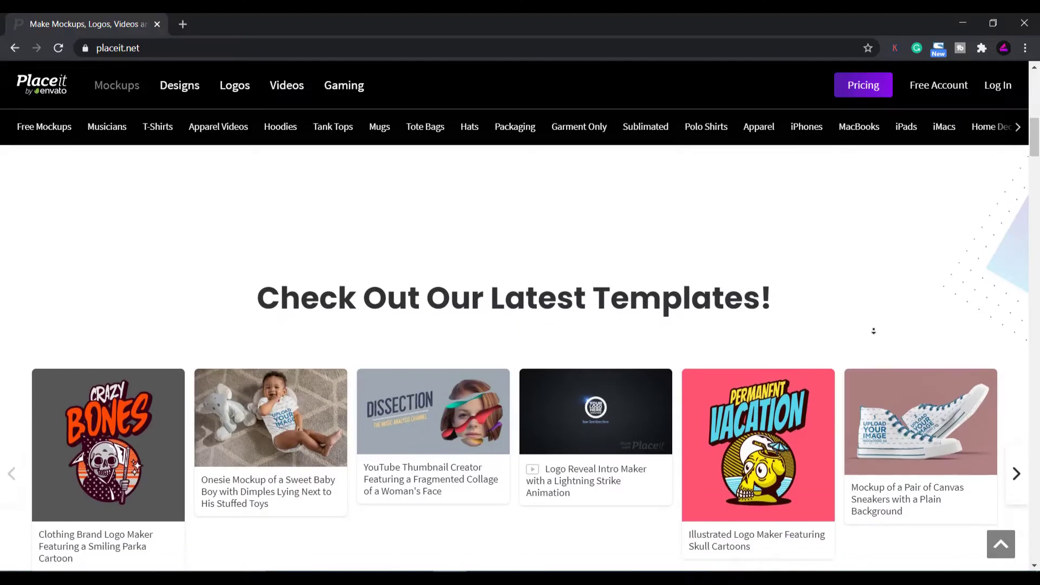
scroll(877, 317, down, 2)
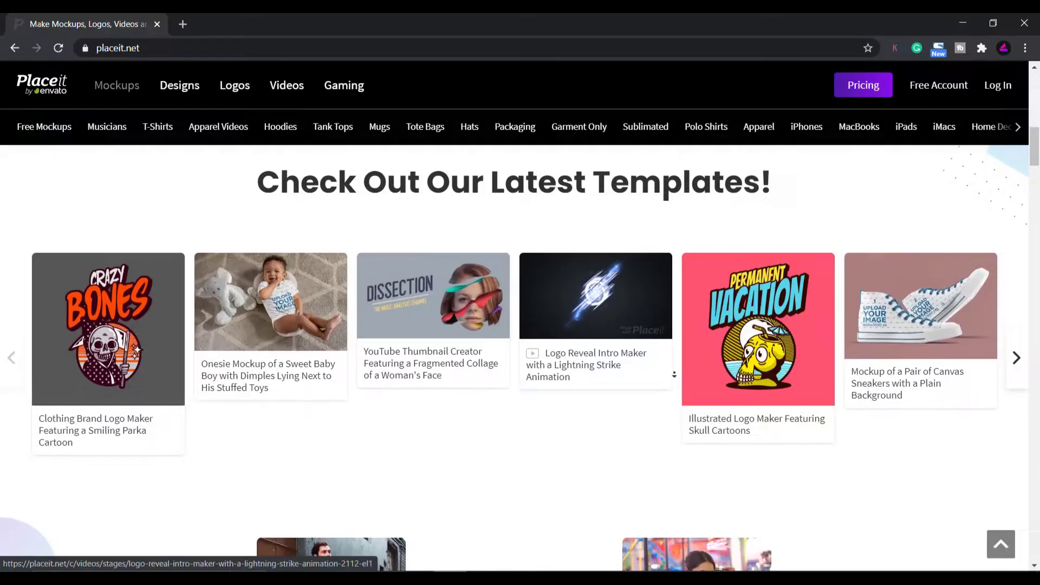
scroll(671, 382, down, 4)
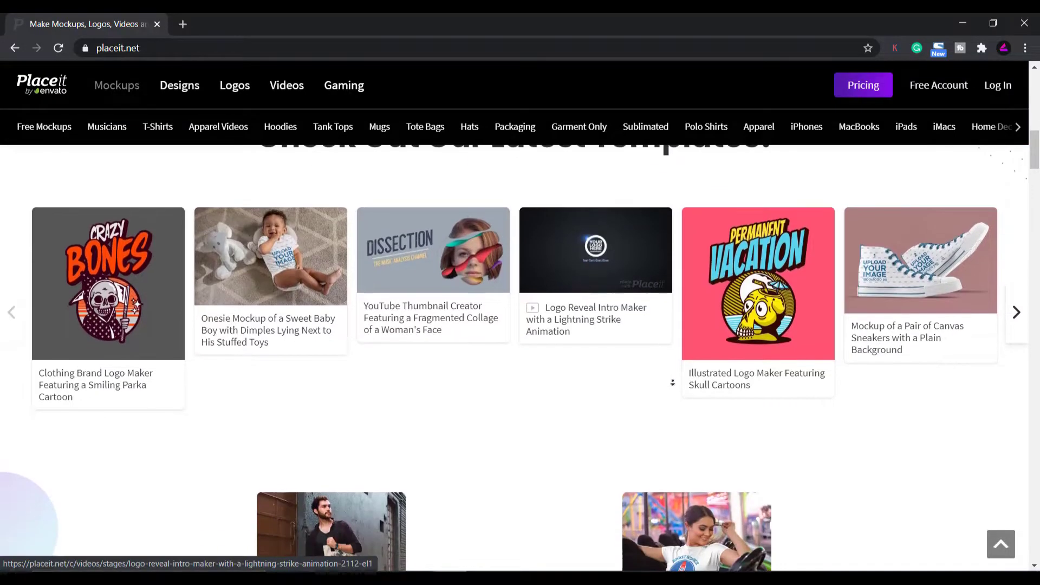
scroll(672, 383, down, 4)
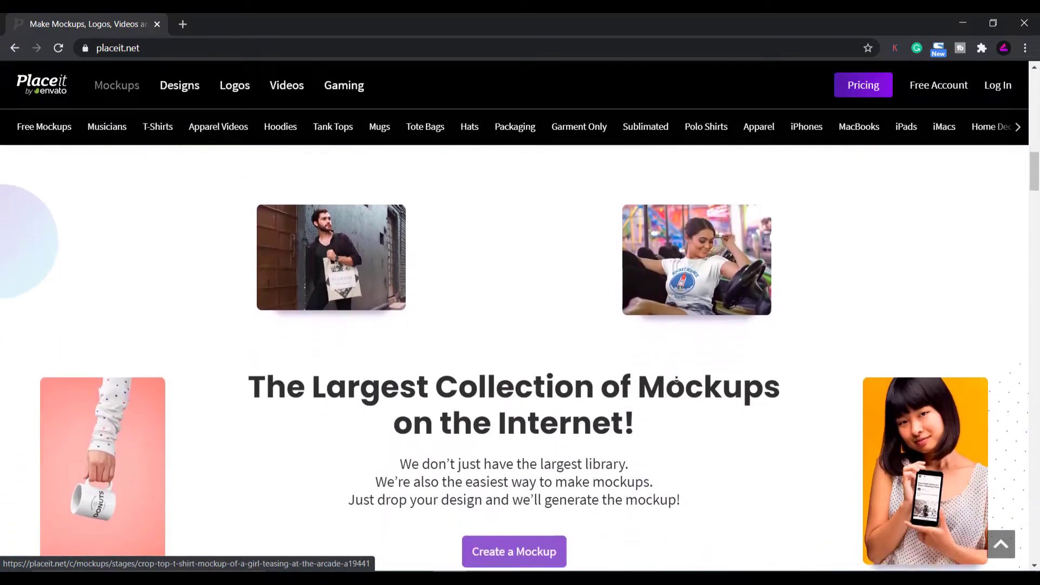
scroll(683, 372, down, 3)
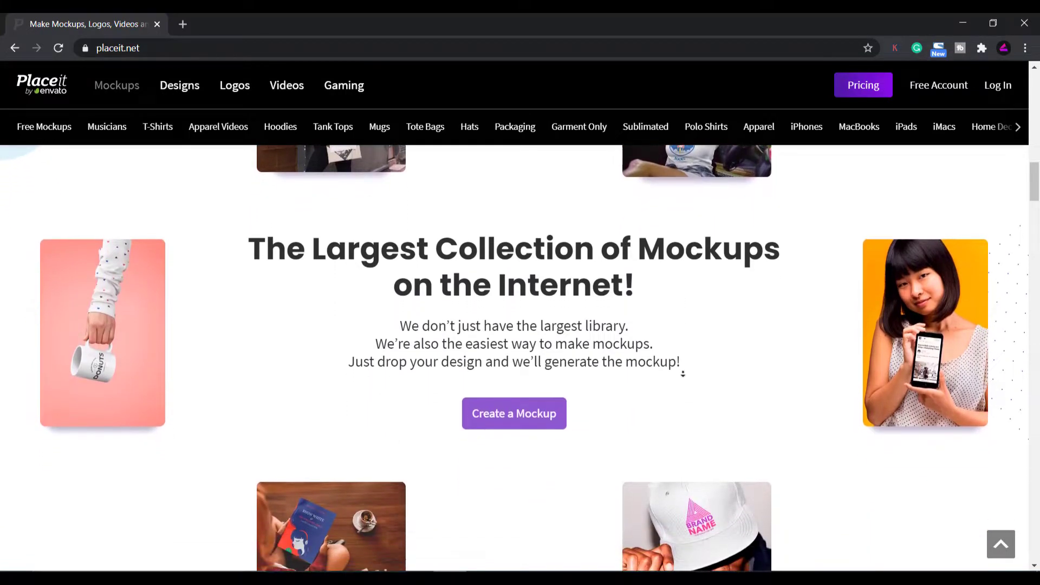
scroll(678, 389, down, 7)
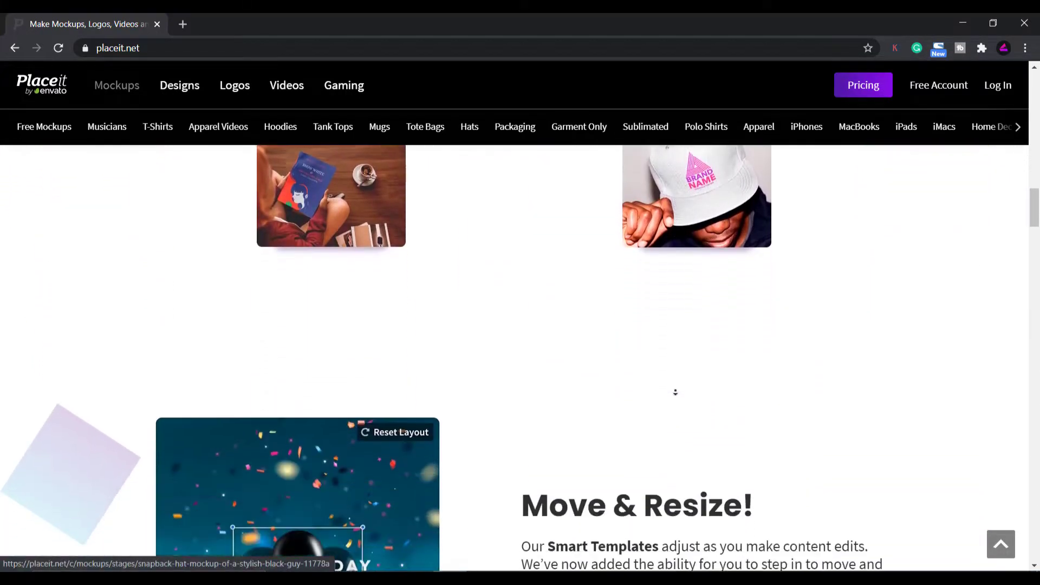
scroll(678, 375, down, 2)
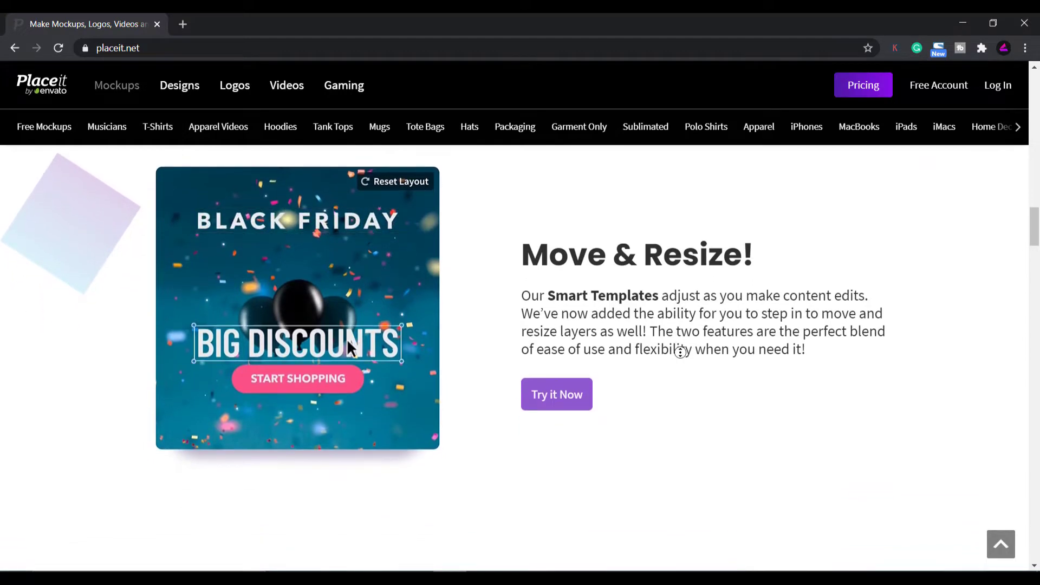
scroll(679, 360, down, 9)
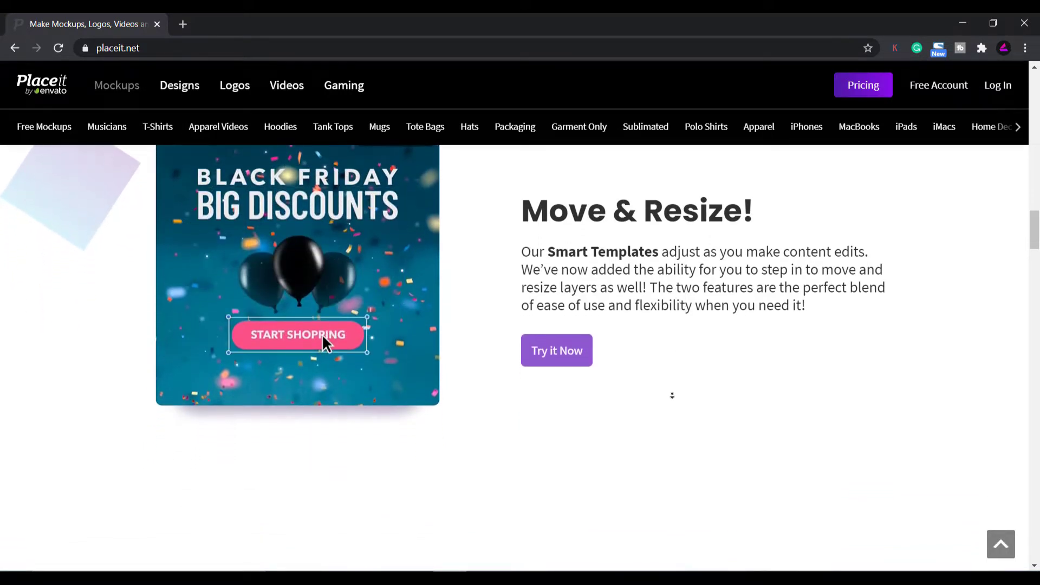
scroll(672, 384, down, 2)
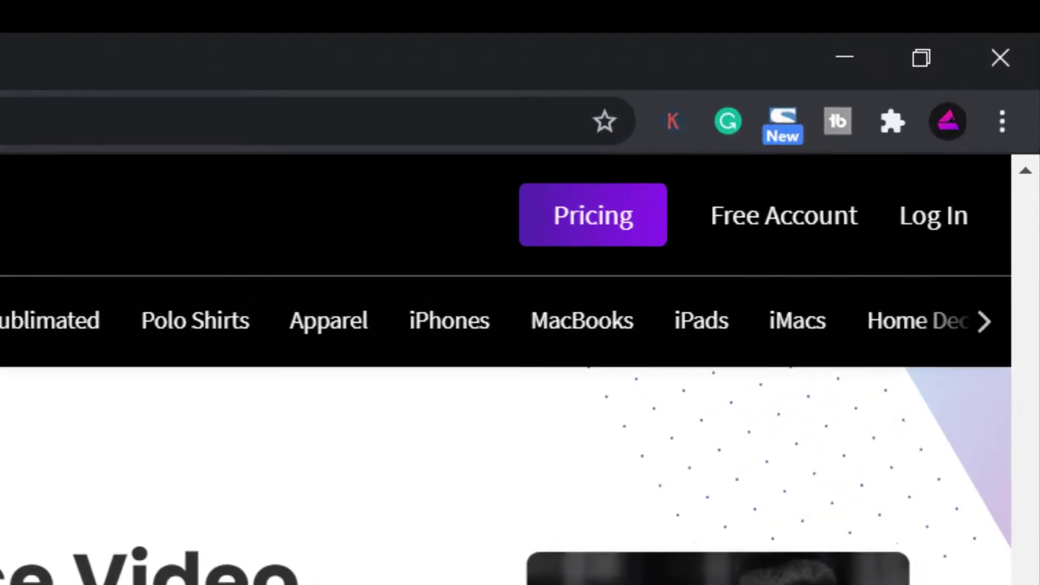
scroll(704, 512, down, 4)
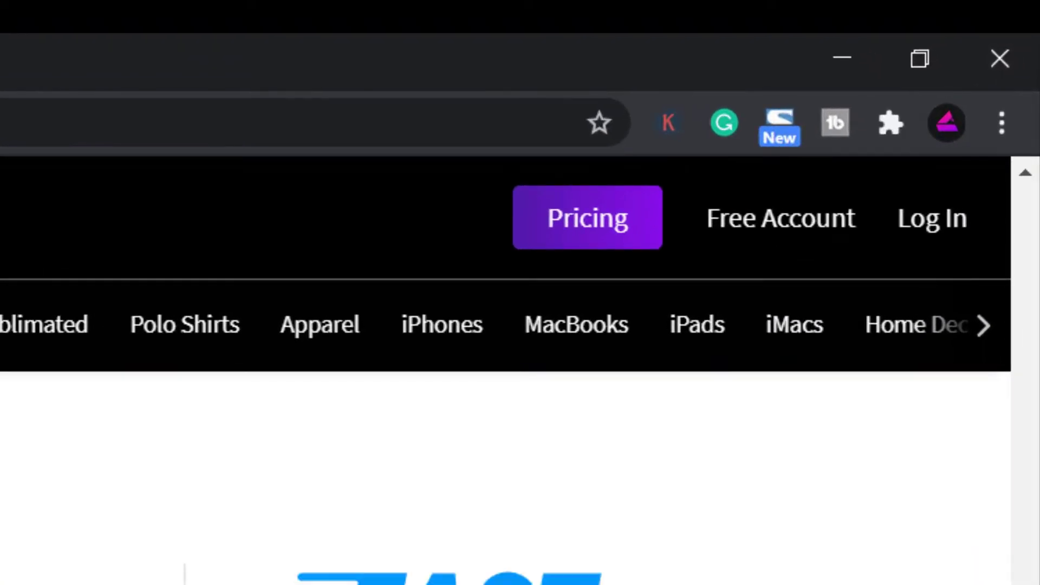
scroll(520, 460, down, 5)
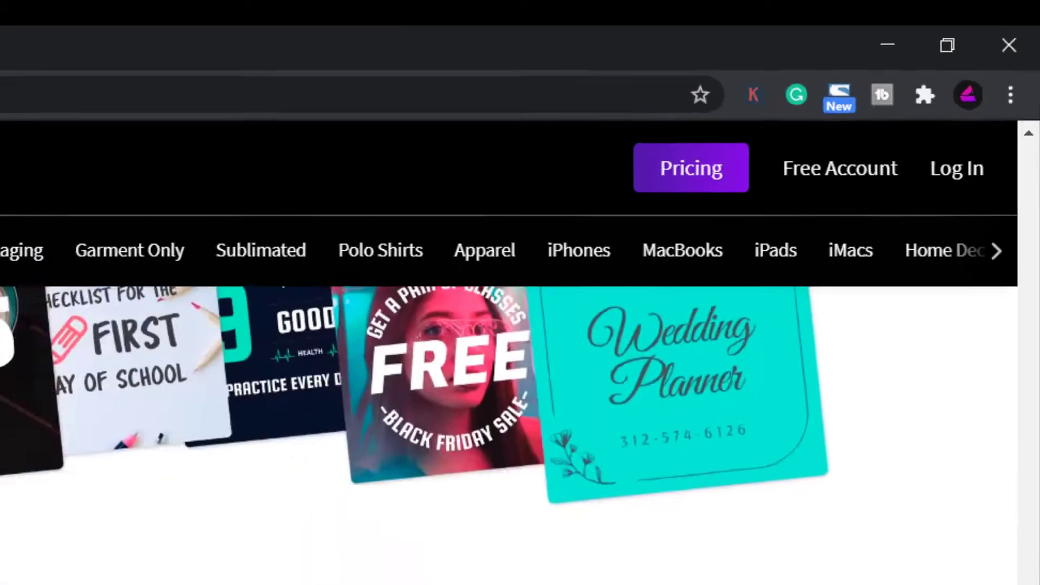
scroll(520, 461, down, 5)
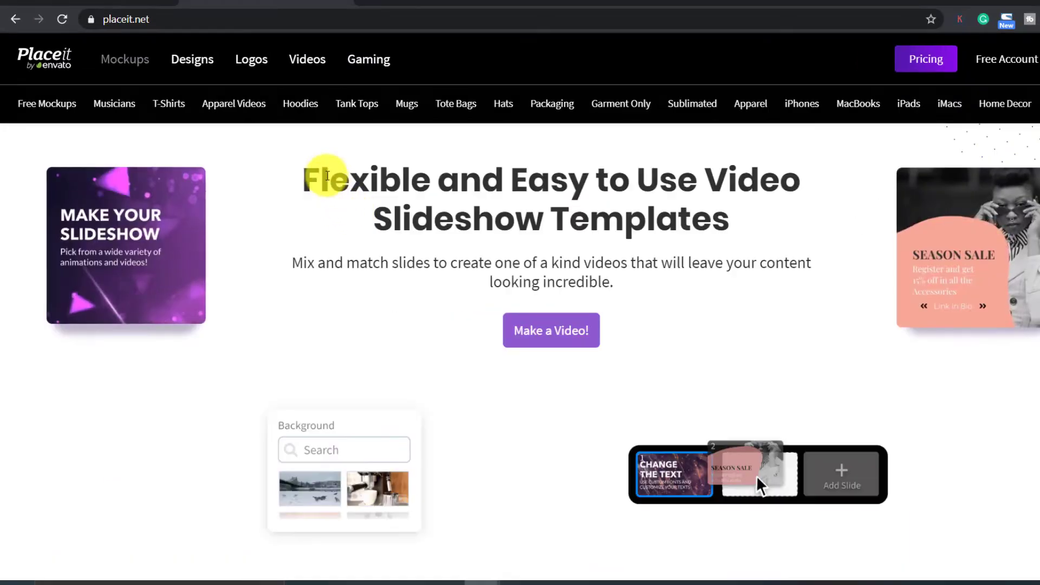
mouse_move(308, 59)
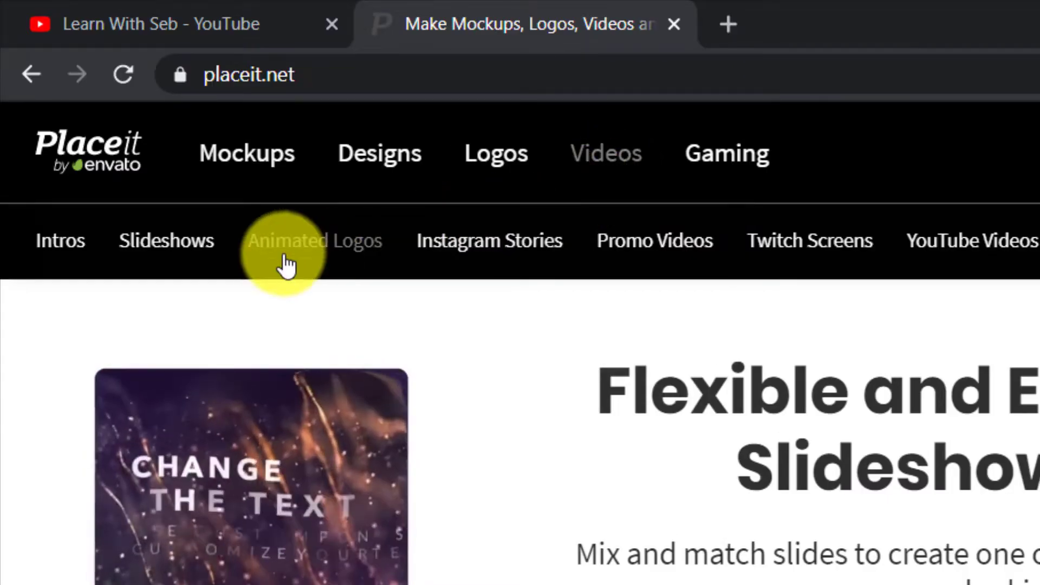
click(59, 254)
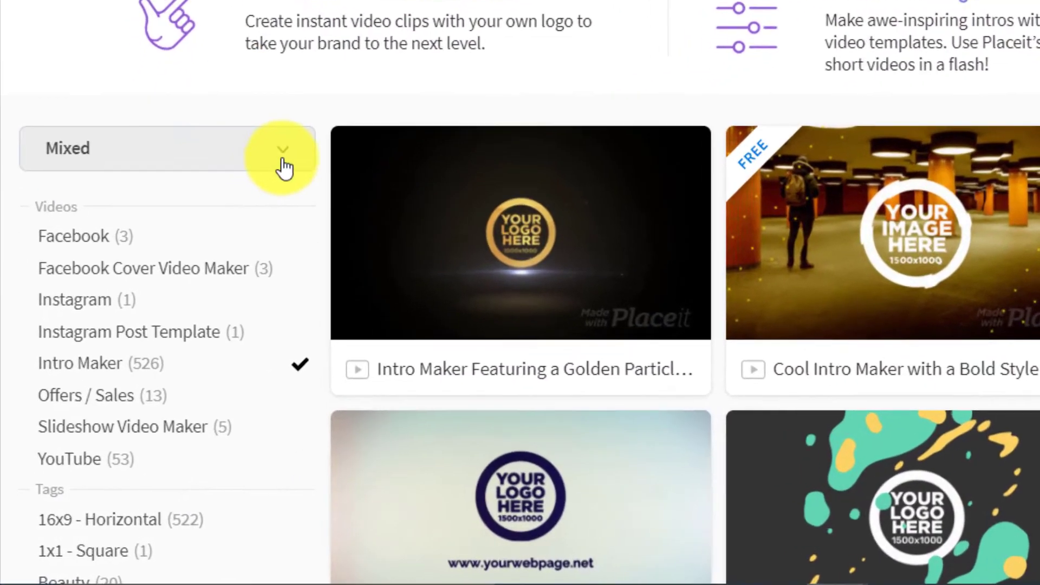
click(282, 162)
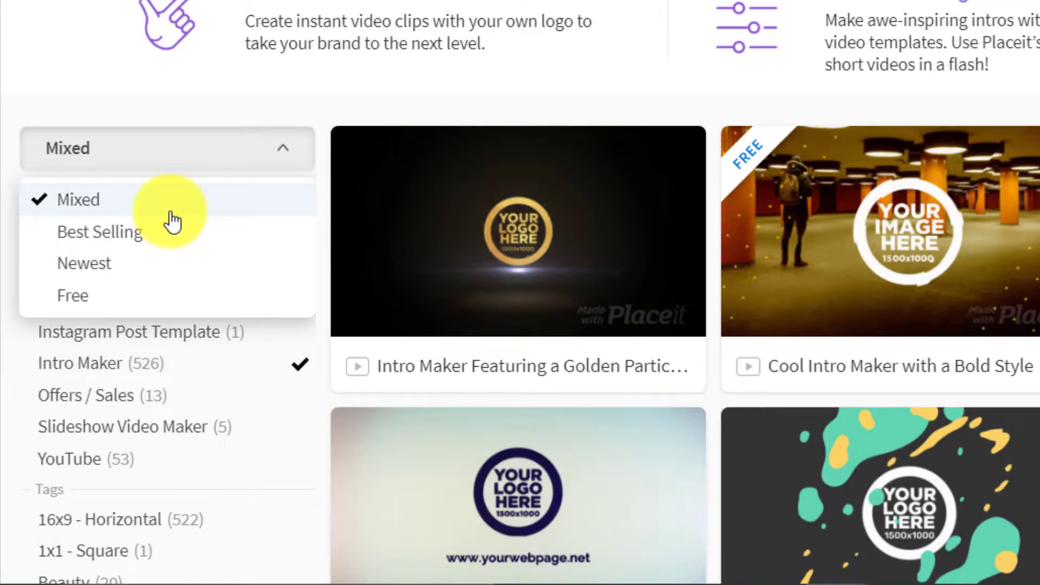
click(290, 154)
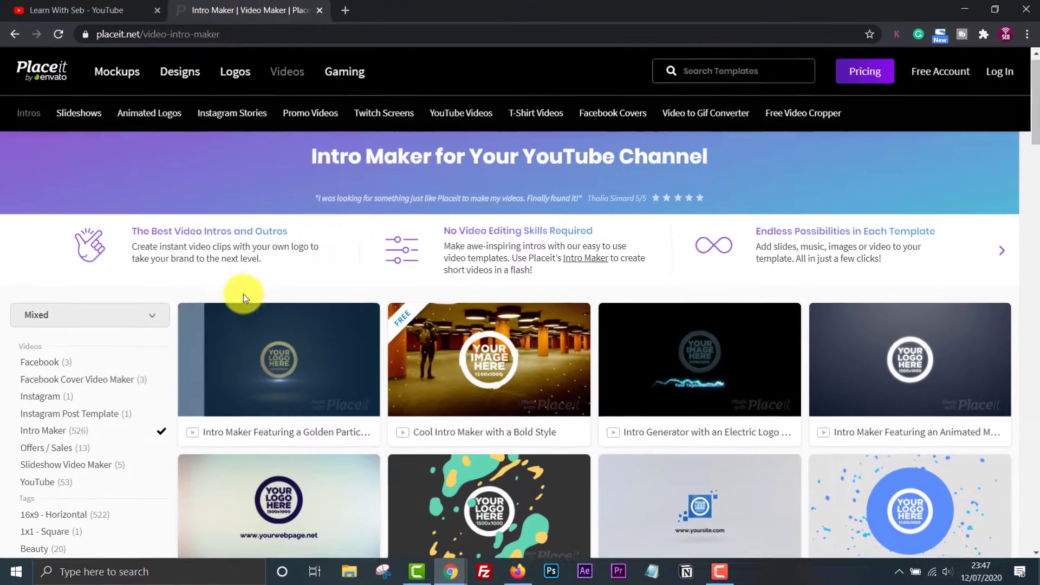
scroll(425, 122, down, 3)
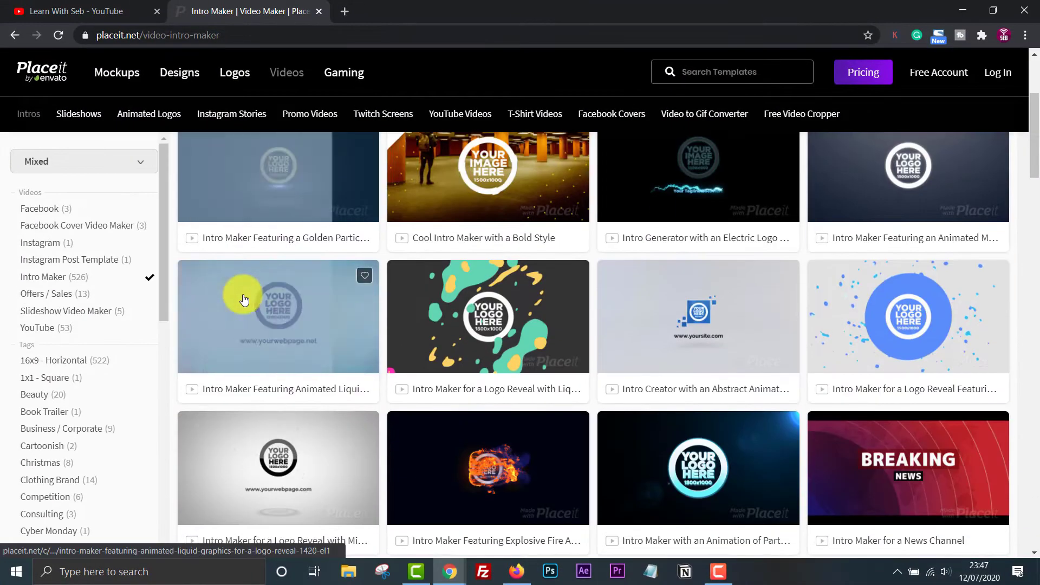
scroll(245, 300, down, 1)
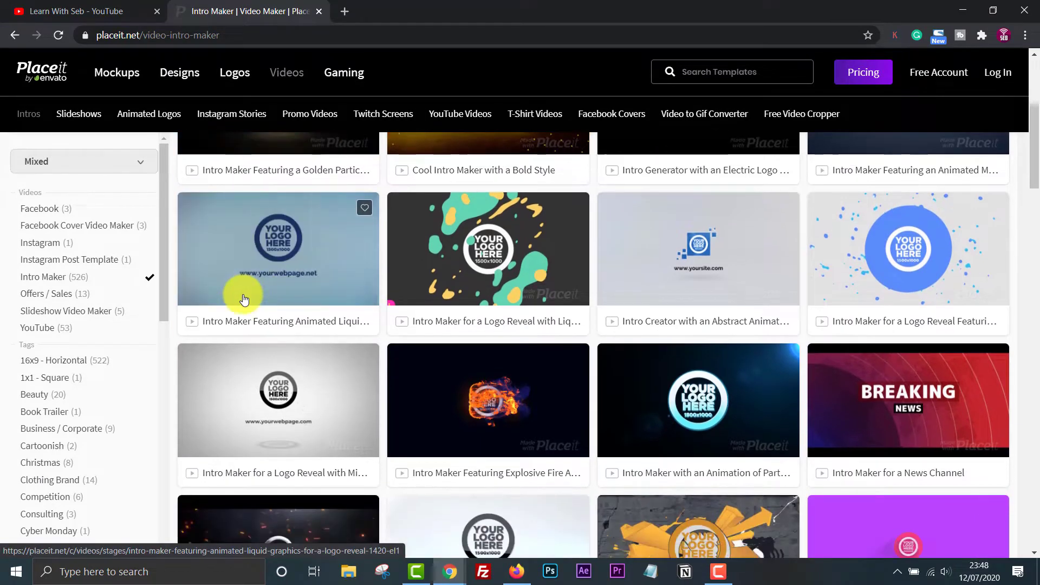
scroll(217, 282, down, 1)
middle_click(174, 271)
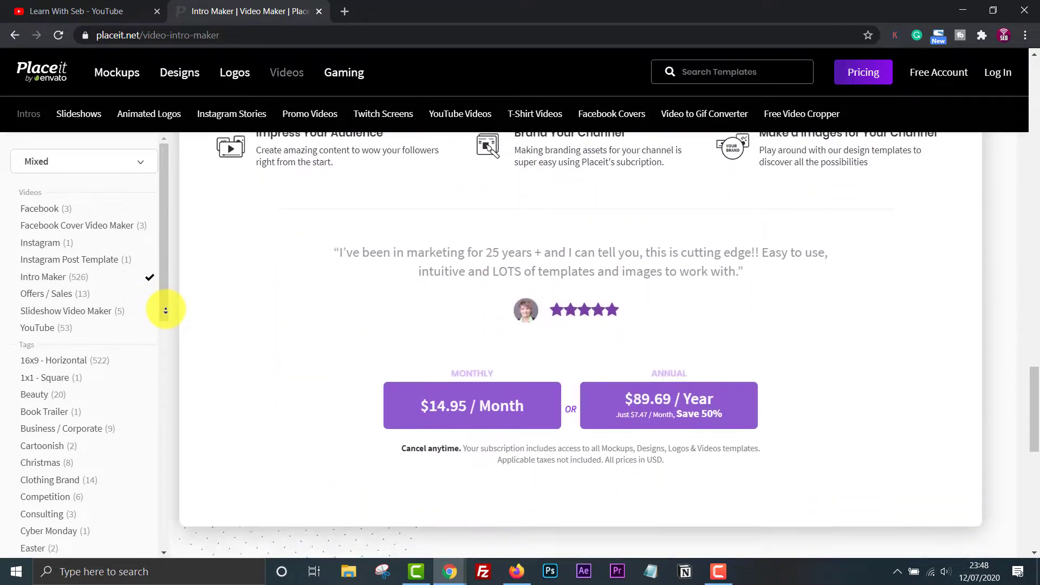
click(176, 278)
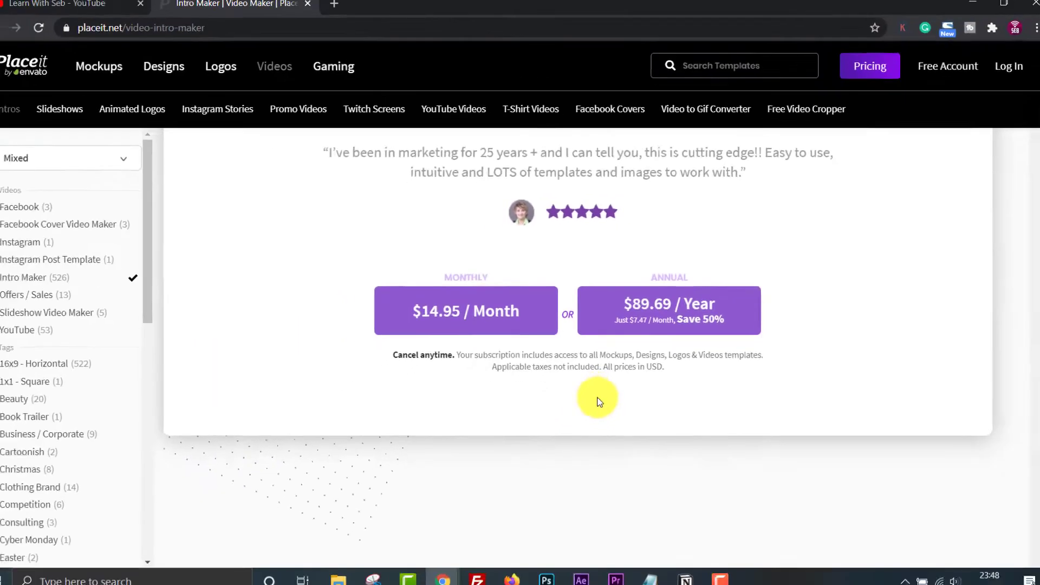
scroll(599, 398, down, 5)
scroll(599, 395, down, 3)
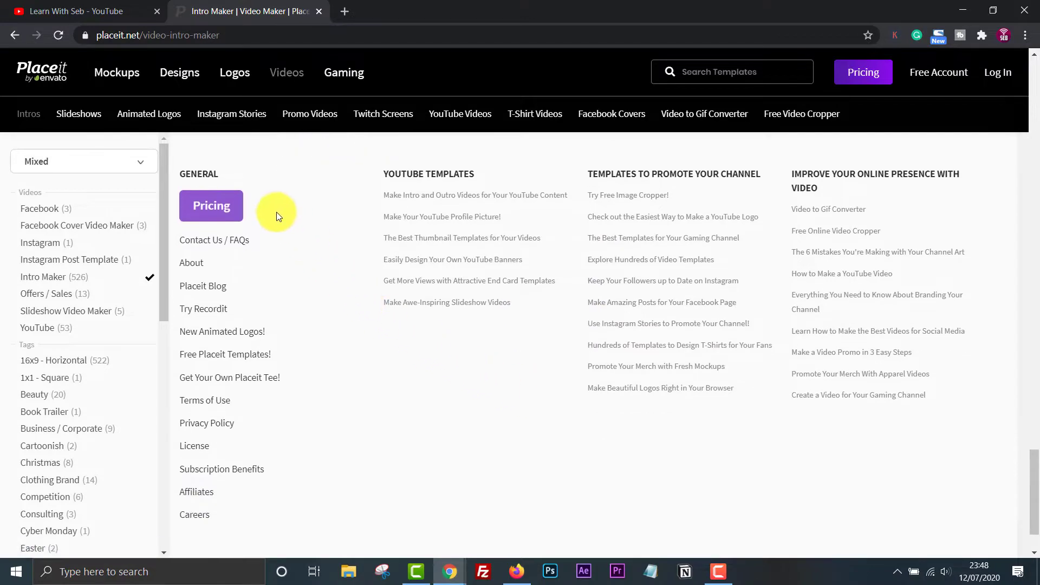
- Preview the Designs and Logos sections of the Unlimited Subscription pricing popup
click(211, 208)
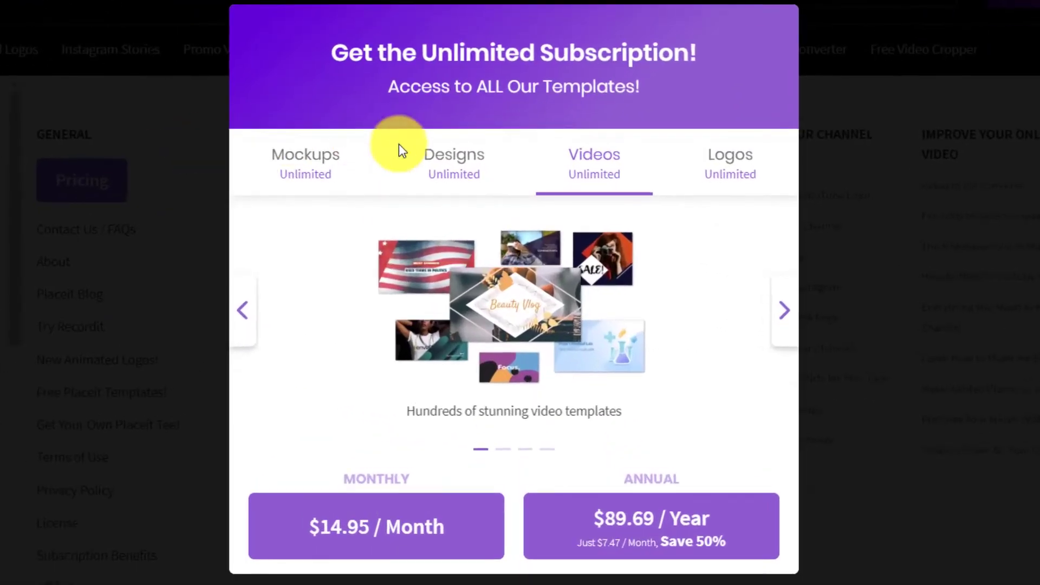
click(455, 161)
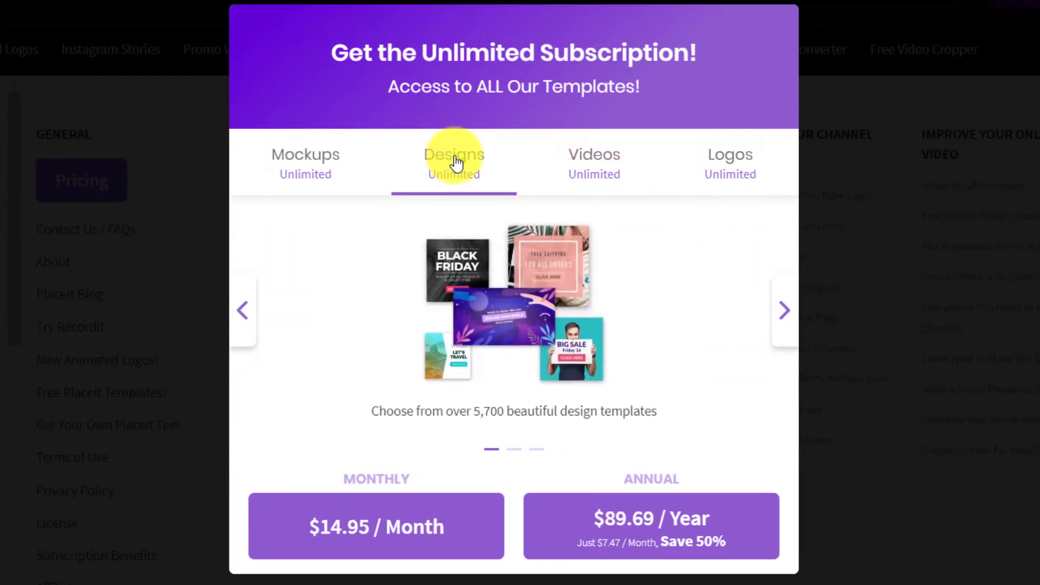
click(741, 173)
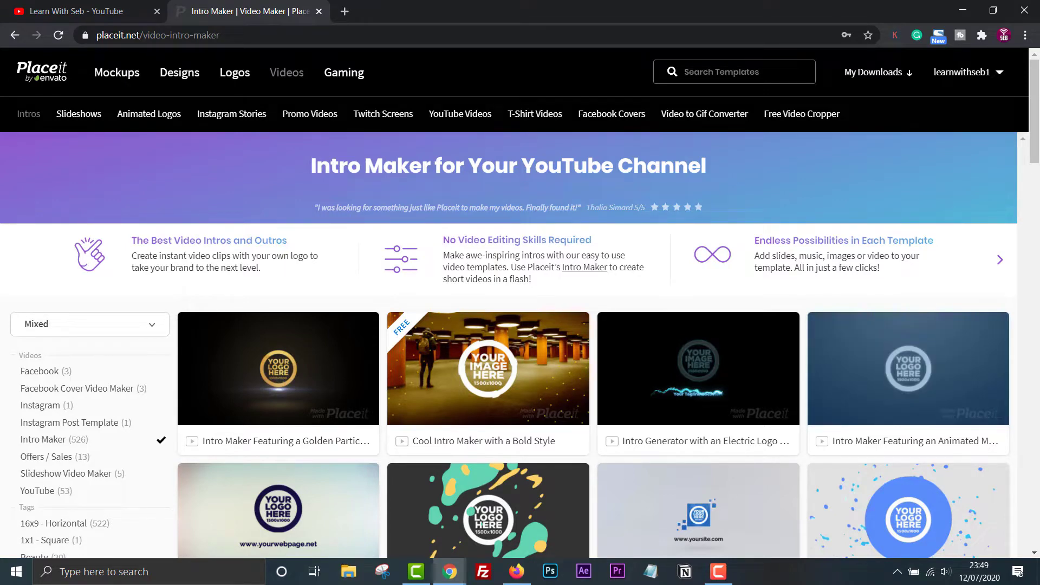
- Open the sci-fi logo reveal intro and crop the uploaded Learn With Seb logo
click(799, 333)
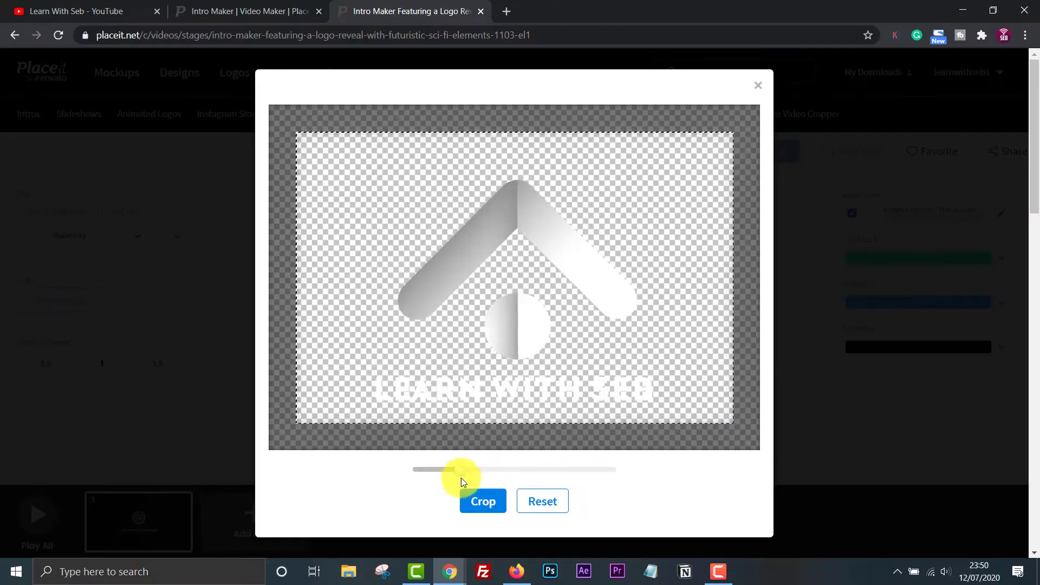
click(466, 501)
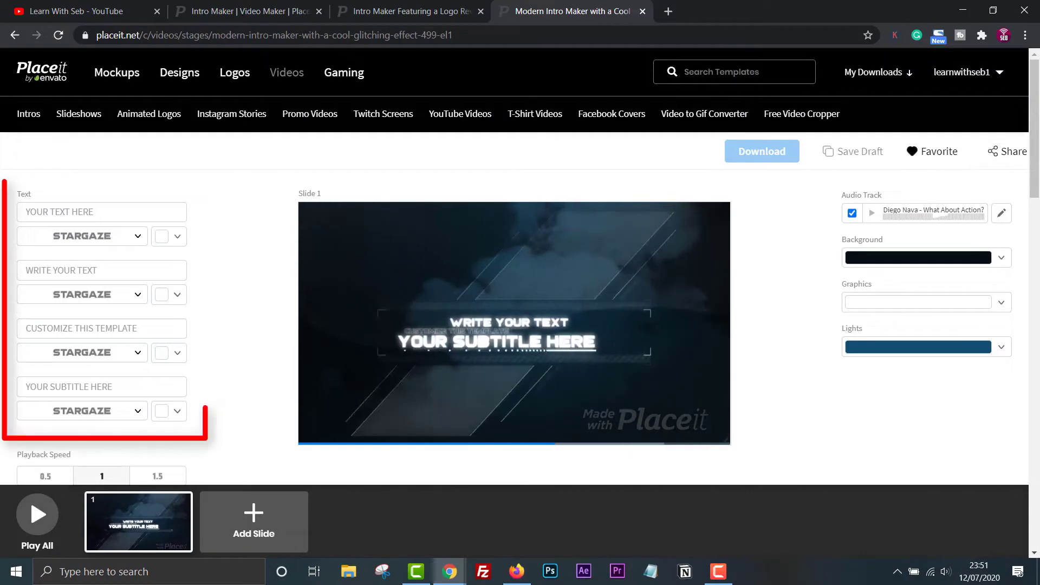
- Look through the font and colour choices for the intro's first text line without changing them
click(113, 208)
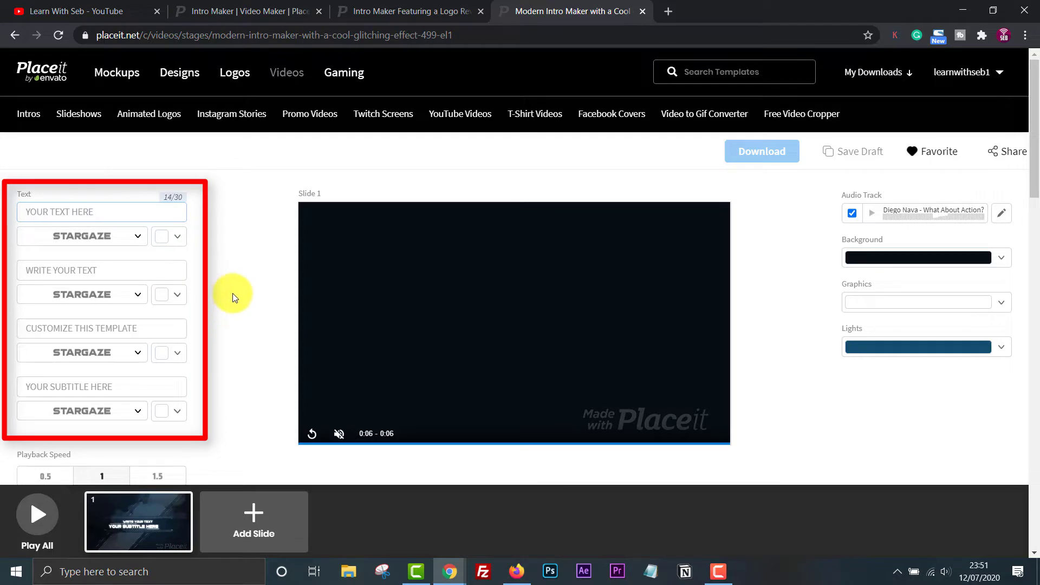
click(139, 239)
click(179, 248)
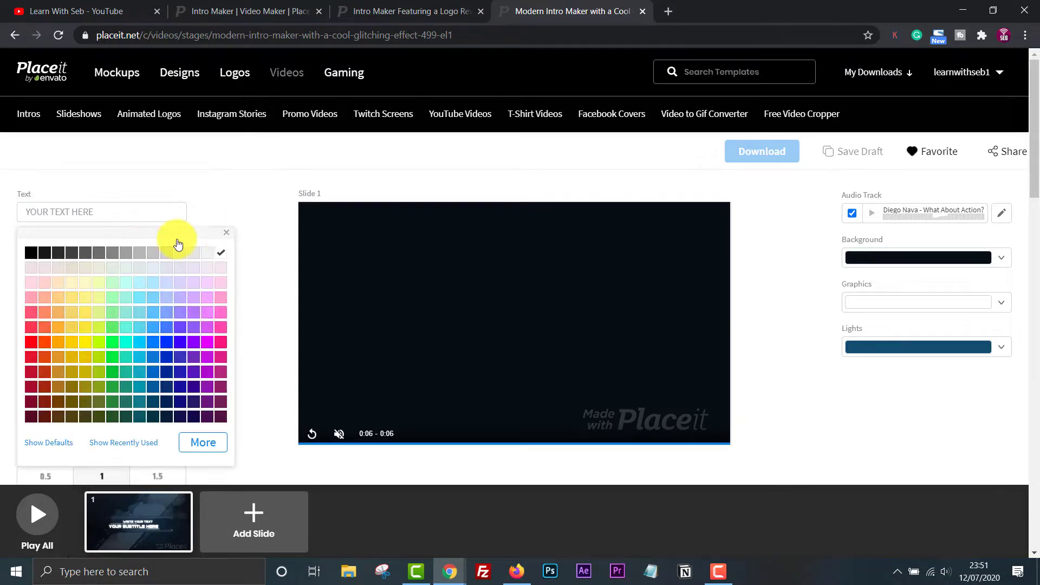
click(151, 240)
click(142, 238)
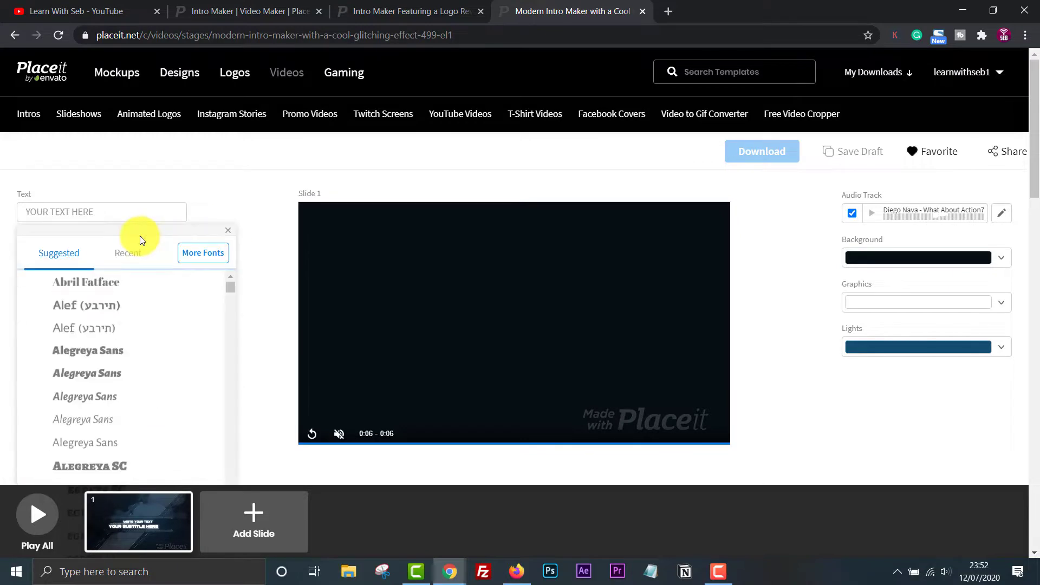
click(228, 230)
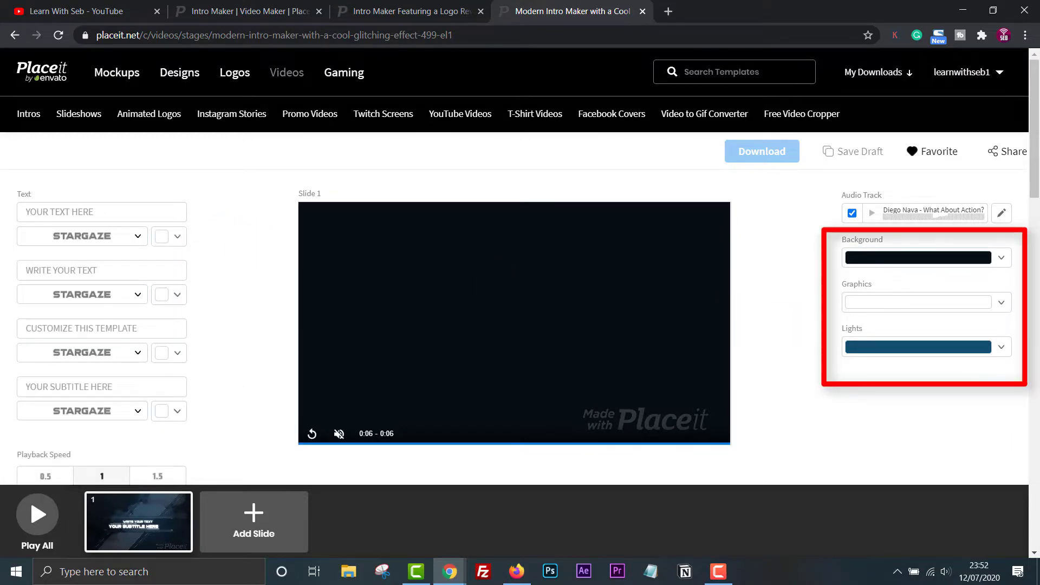
- Change the Lights colour from dark blue to light pink and browse the Audio Library
click(1001, 348)
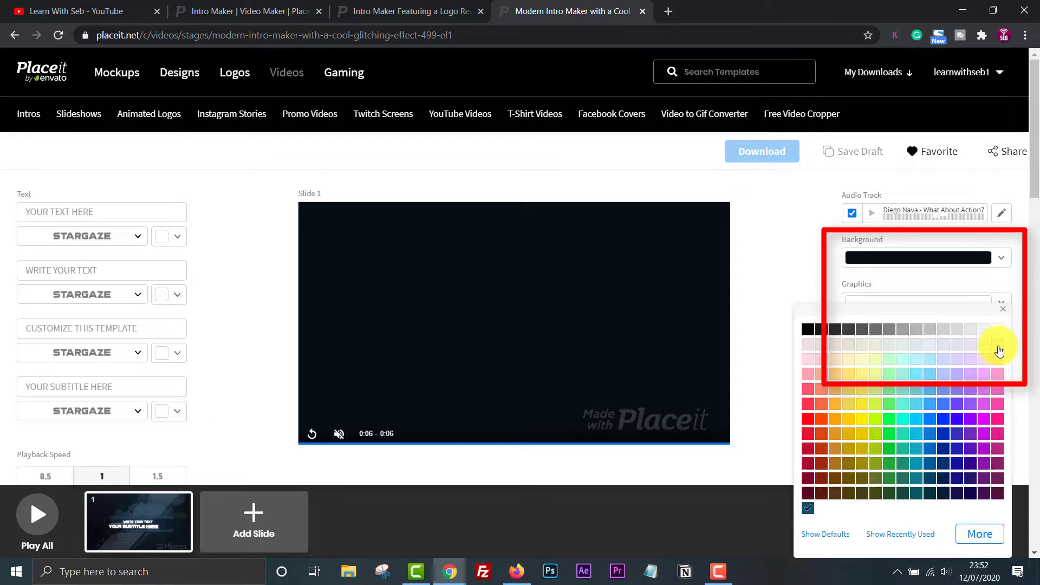
click(999, 347)
click(1003, 308)
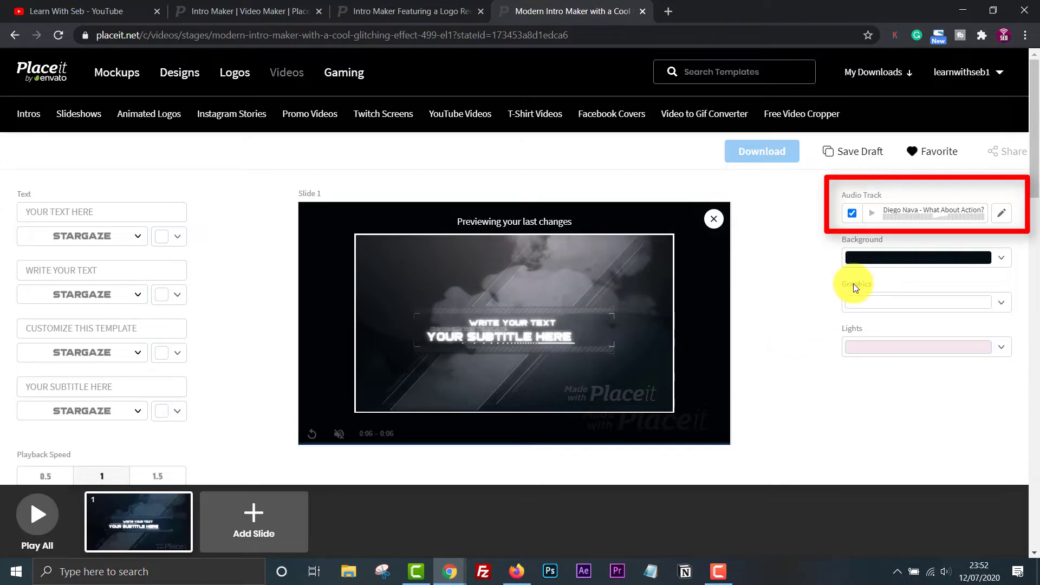
click(1004, 215)
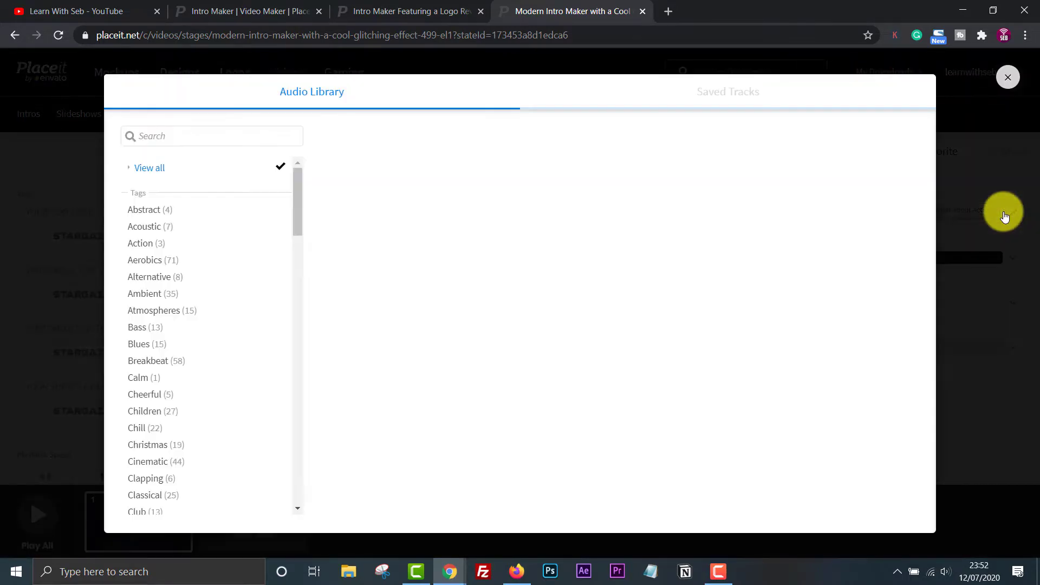
- Close the Audio Library, toggle the music track, and return to the logo reveal intro tab
mouse_move(848, 226)
click(1008, 78)
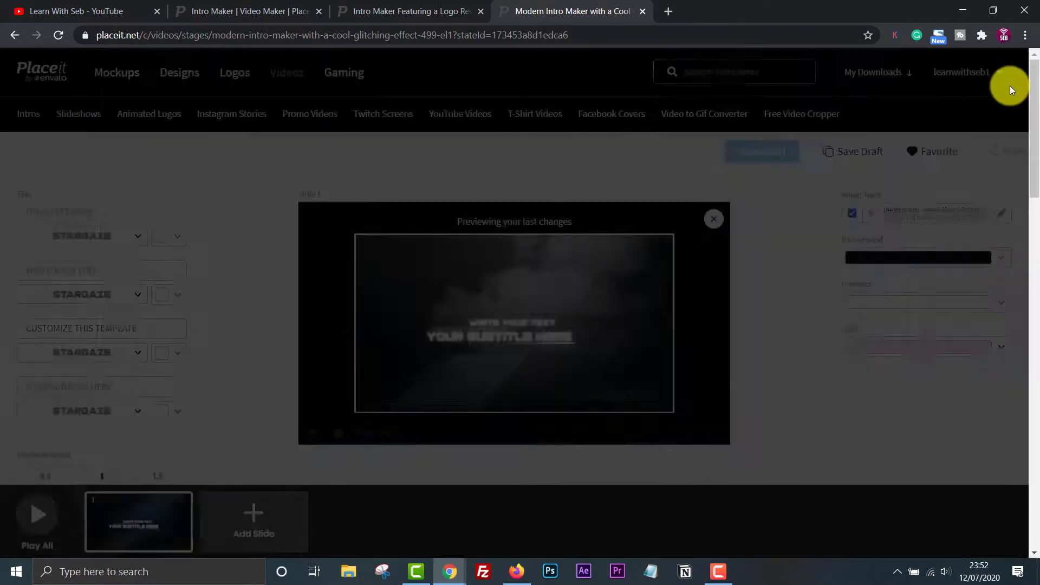
click(851, 214)
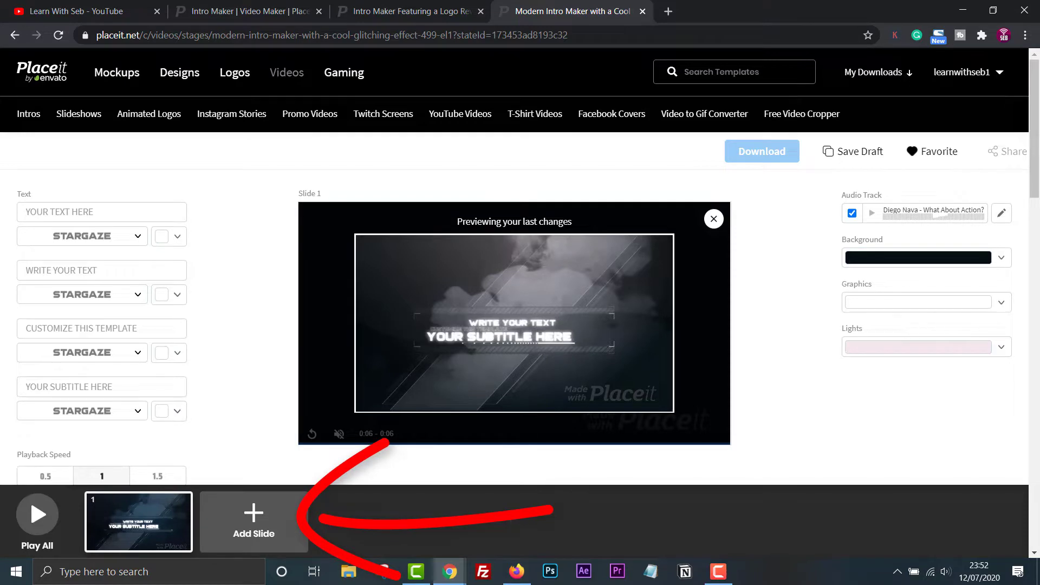
key(ctrl+shift+Tab)
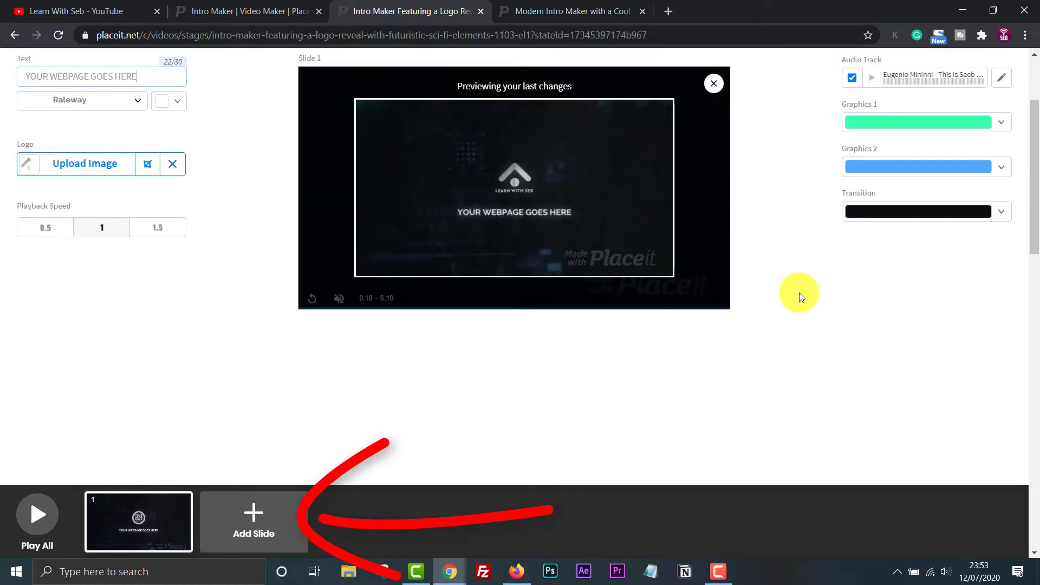
- Browse Middle slide templates for the logo reveal intro, then process and play all slides
click(251, 518)
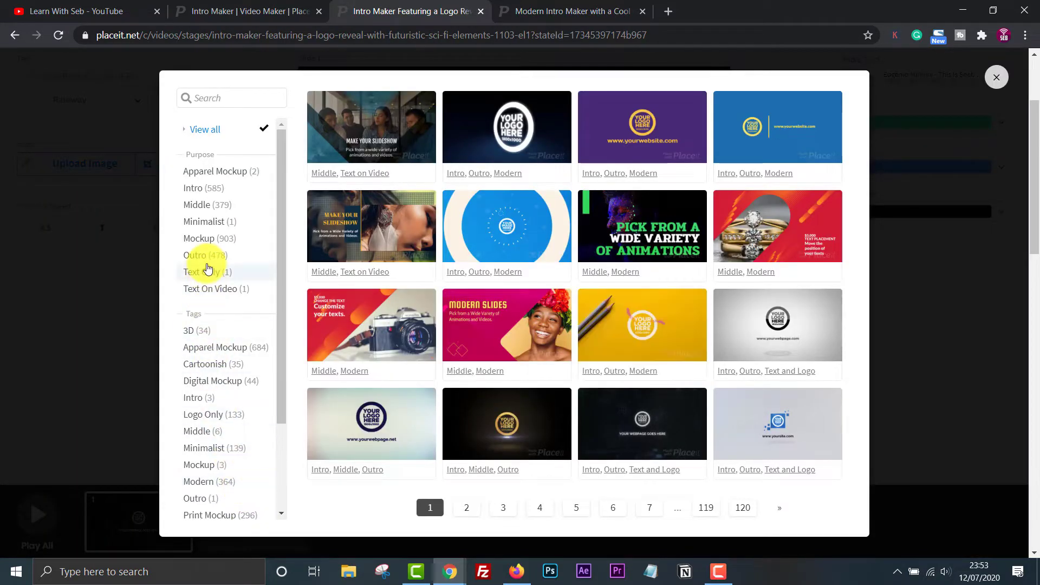
click(202, 211)
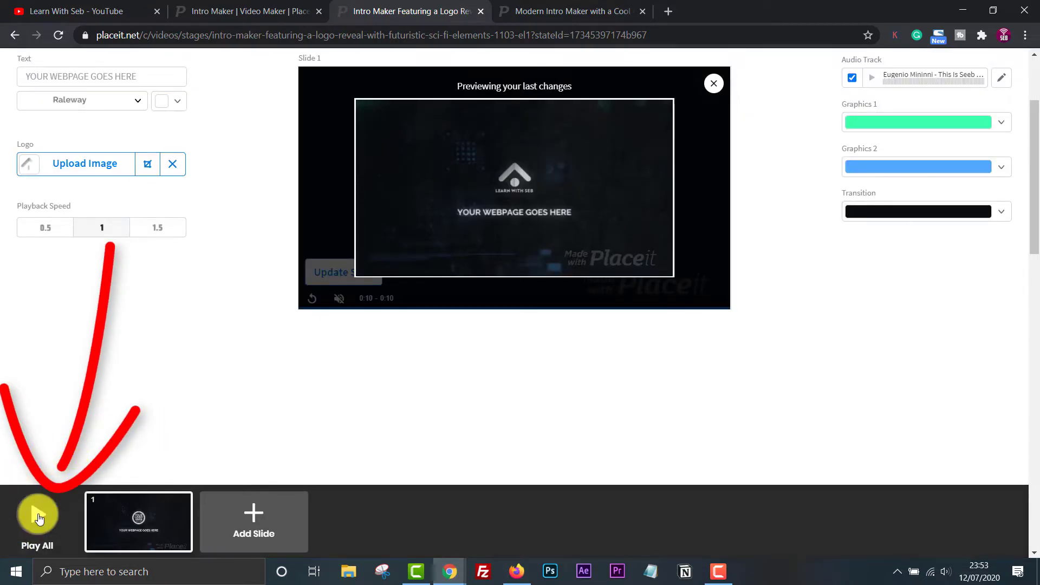
click(38, 519)
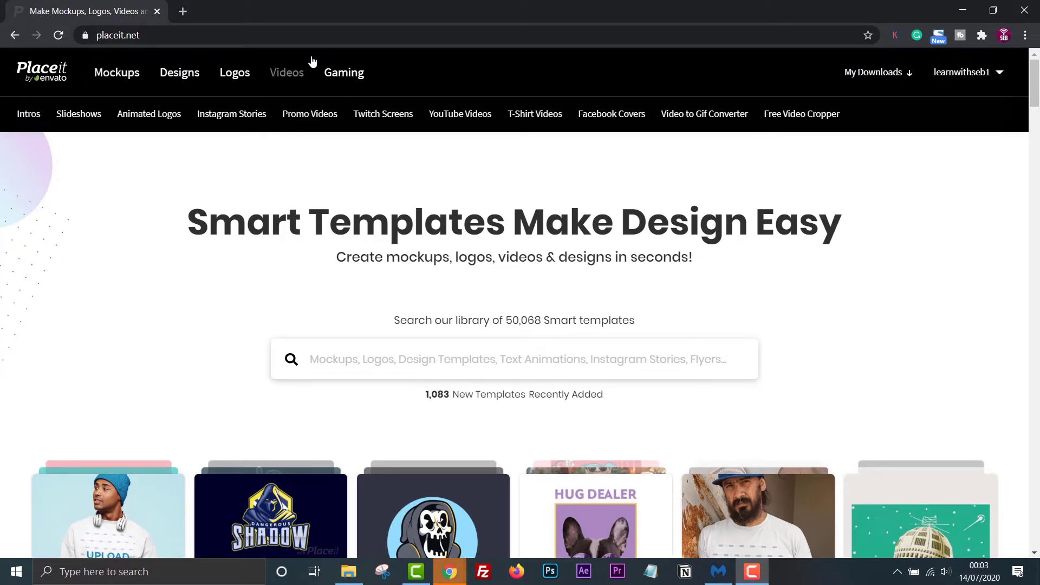
- Generate Technology-industry logo designs for the brand name 'Learn with seb' in the logo maker
click(239, 79)
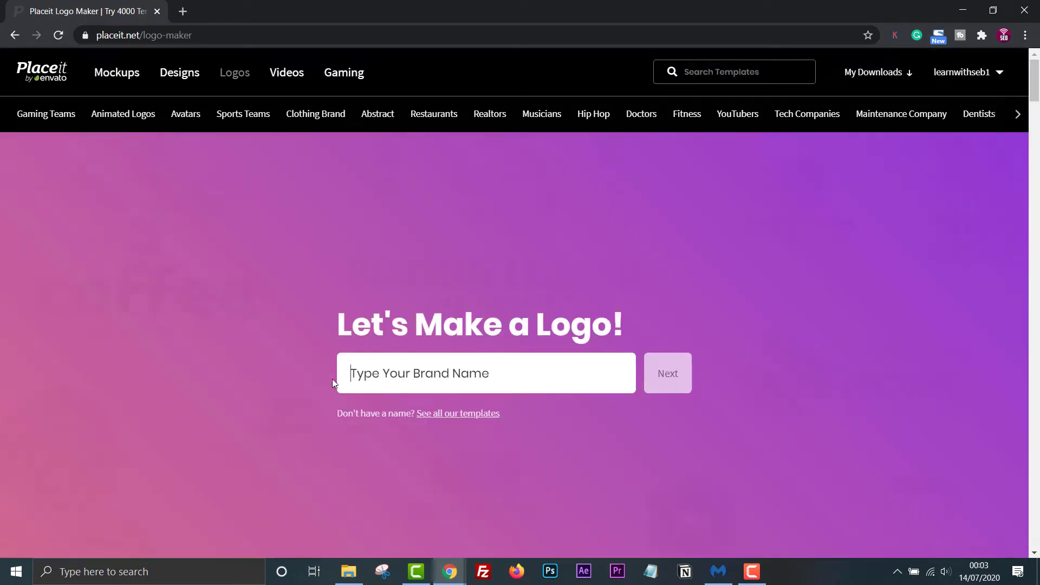
text(Learn with seb)
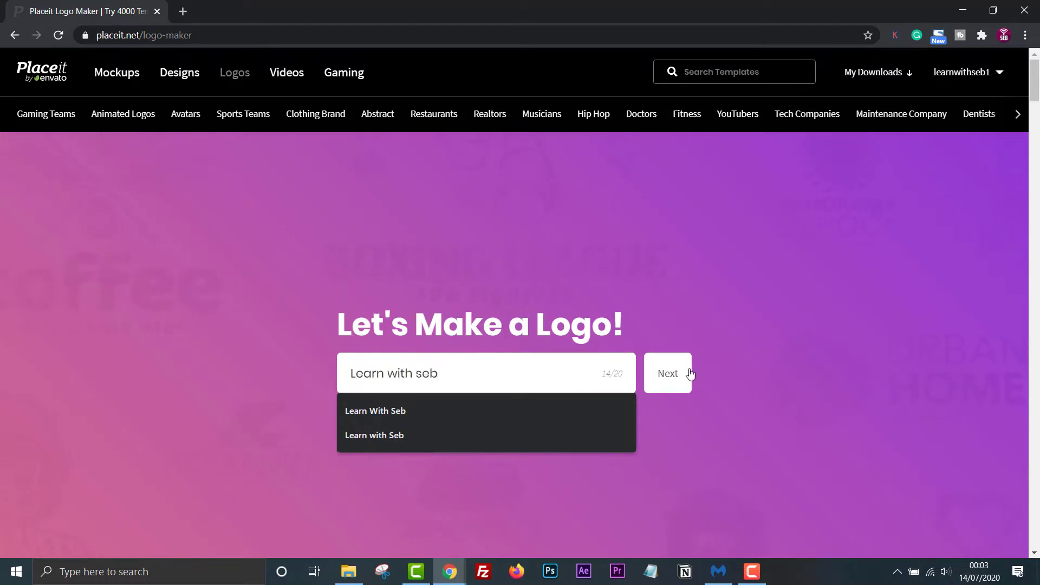
click(690, 373)
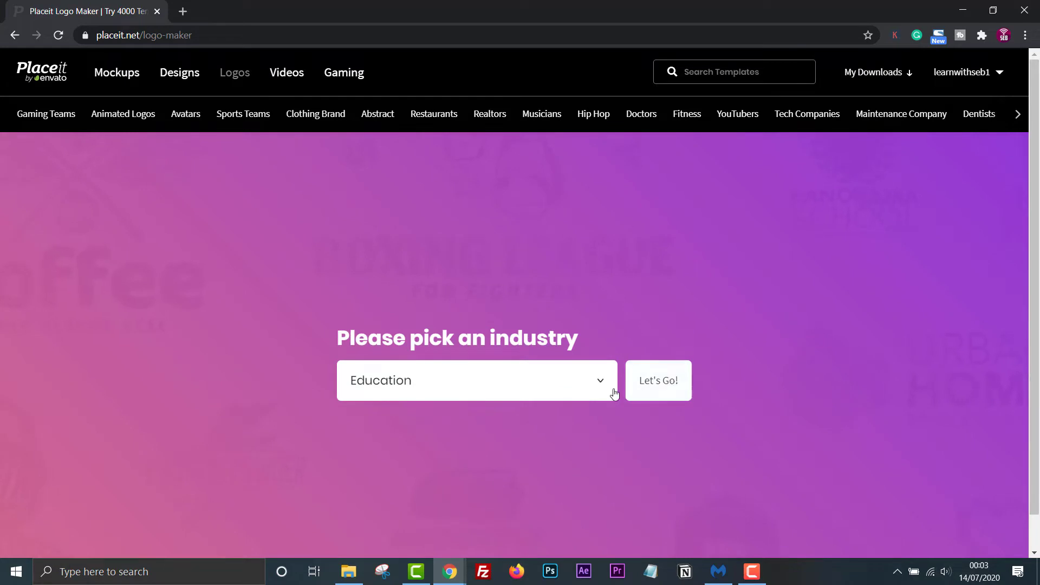
click(603, 386)
scroll(501, 479, down, 8)
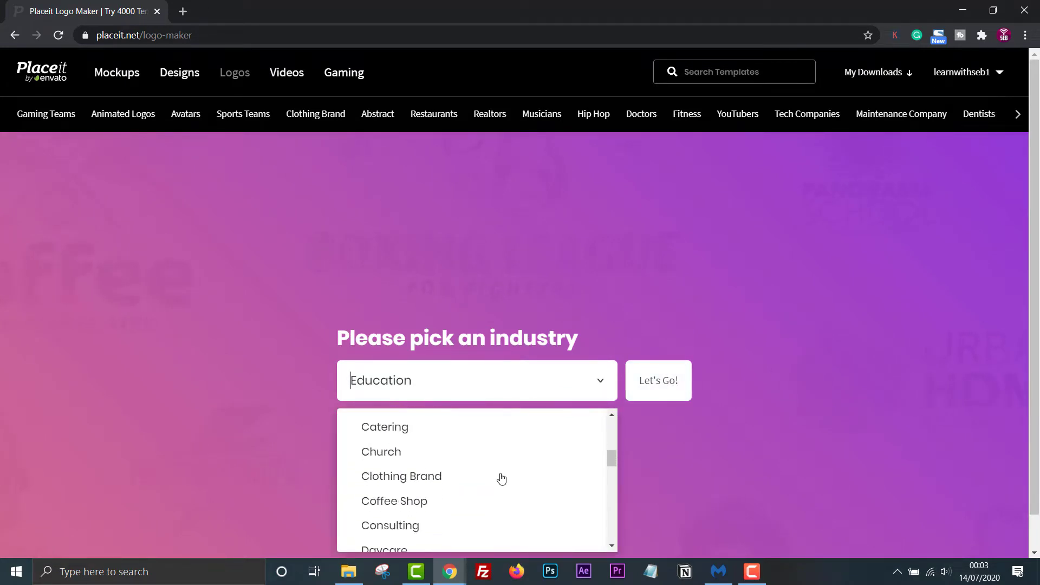
scroll(501, 478, down, 4)
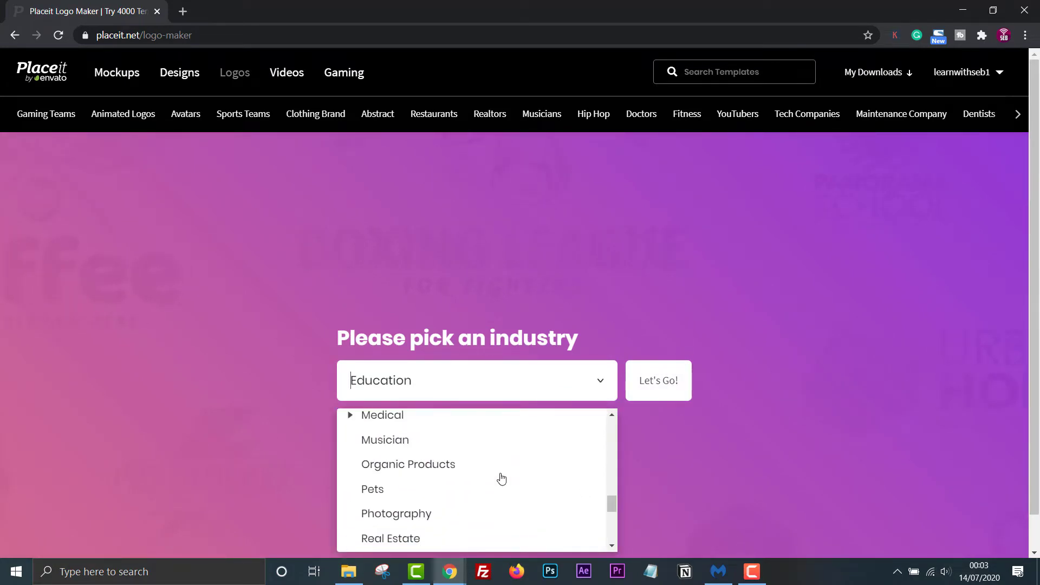
scroll(500, 478, down, 2)
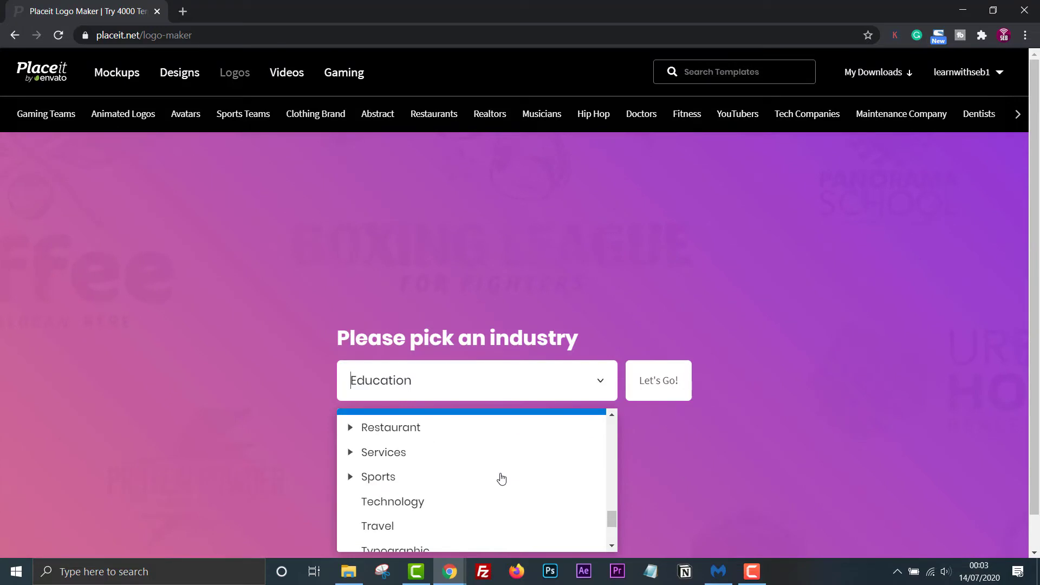
click(397, 501)
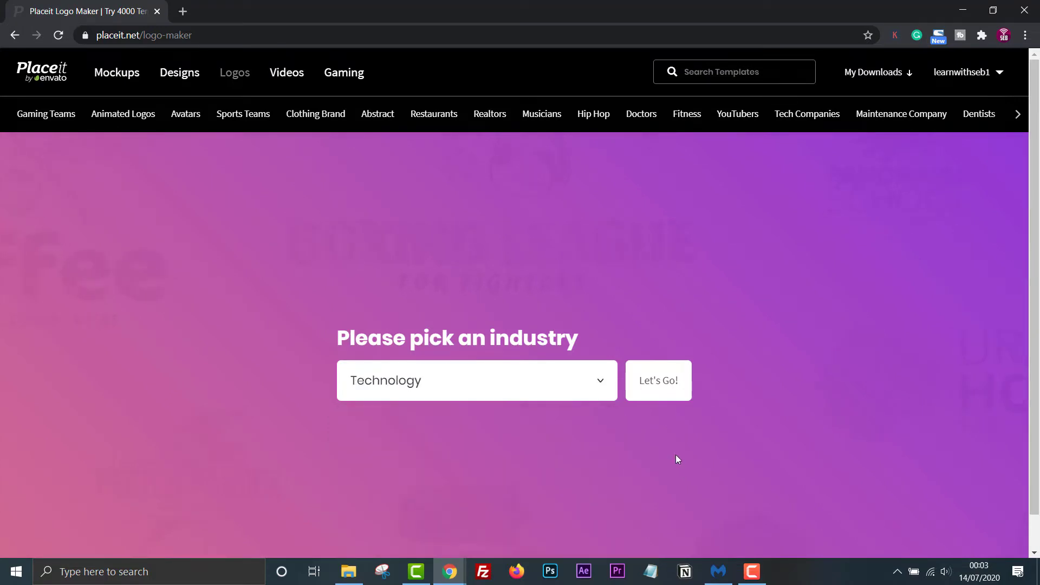
click(680, 388)
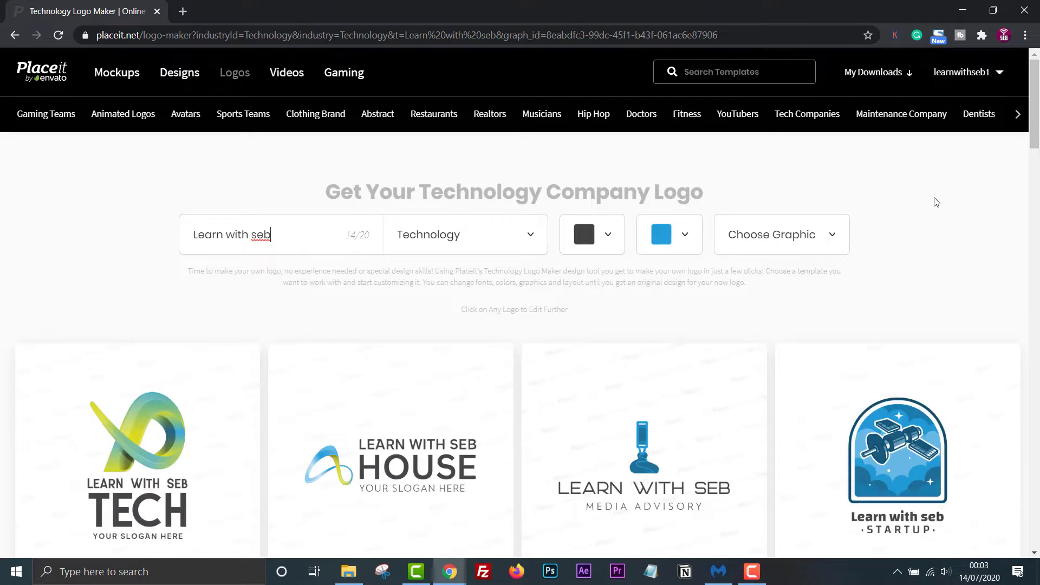
- Scroll back to the top of the results and open the LEARN WITH SEB HOUSE design
drag(1027, 138, 1026, 255)
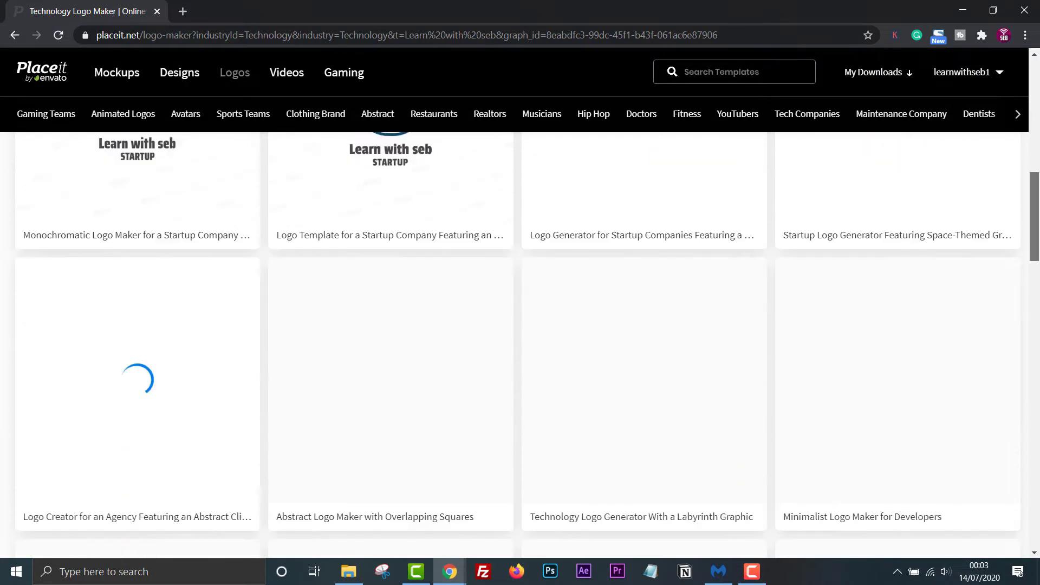
scroll(600, 241, up, 10)
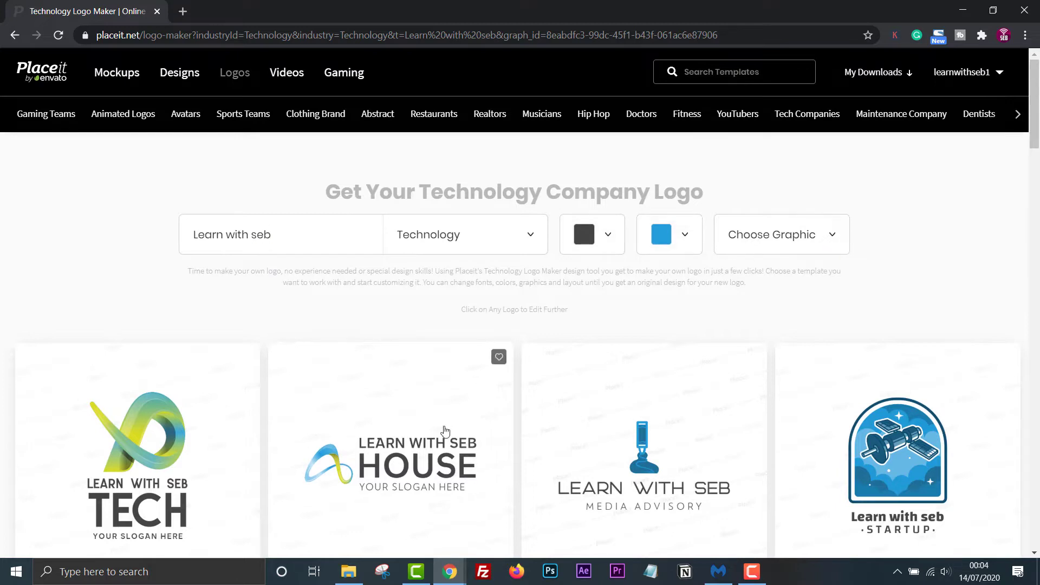
click(433, 457)
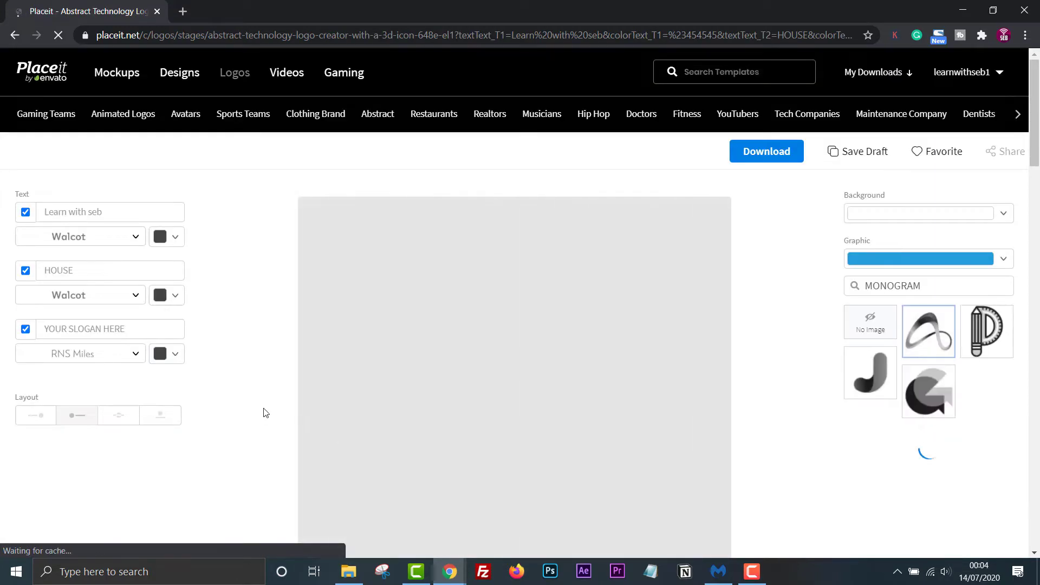
- Try a transparent background and swap the logo graphic for the blue-and-yellow S shape
scroll(265, 412, down, 1)
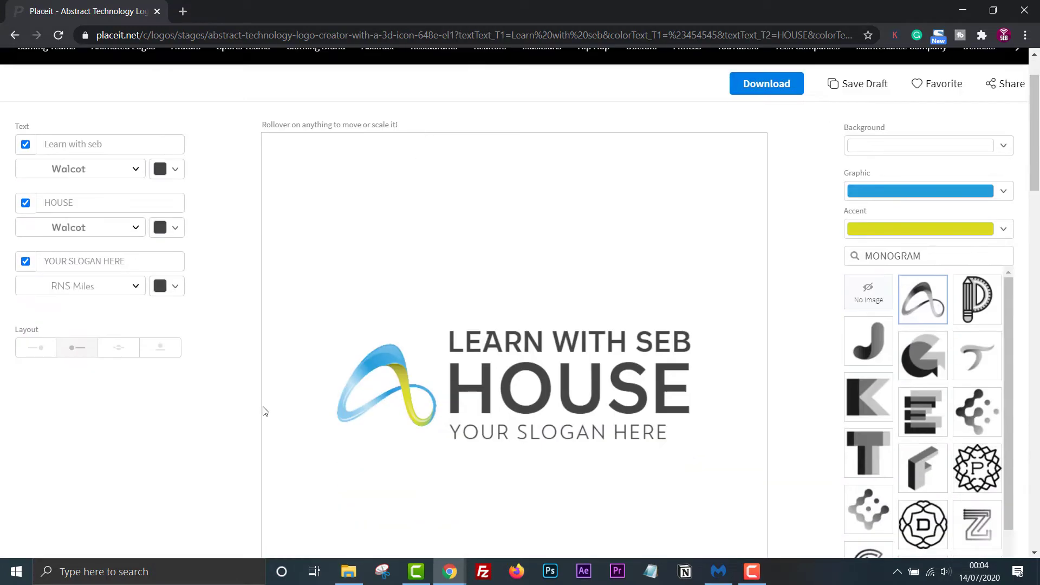
click(1011, 150)
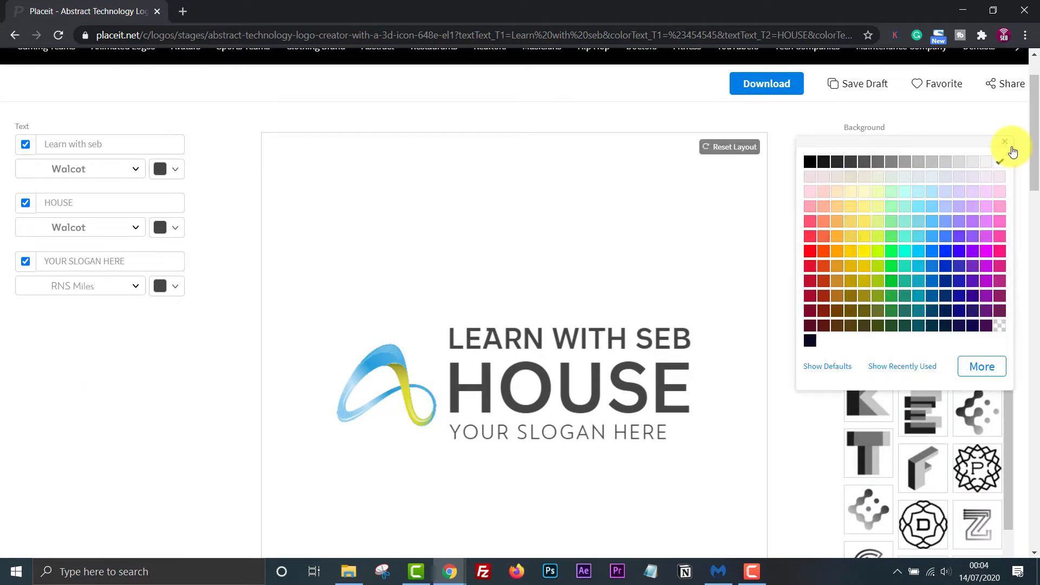
click(999, 327)
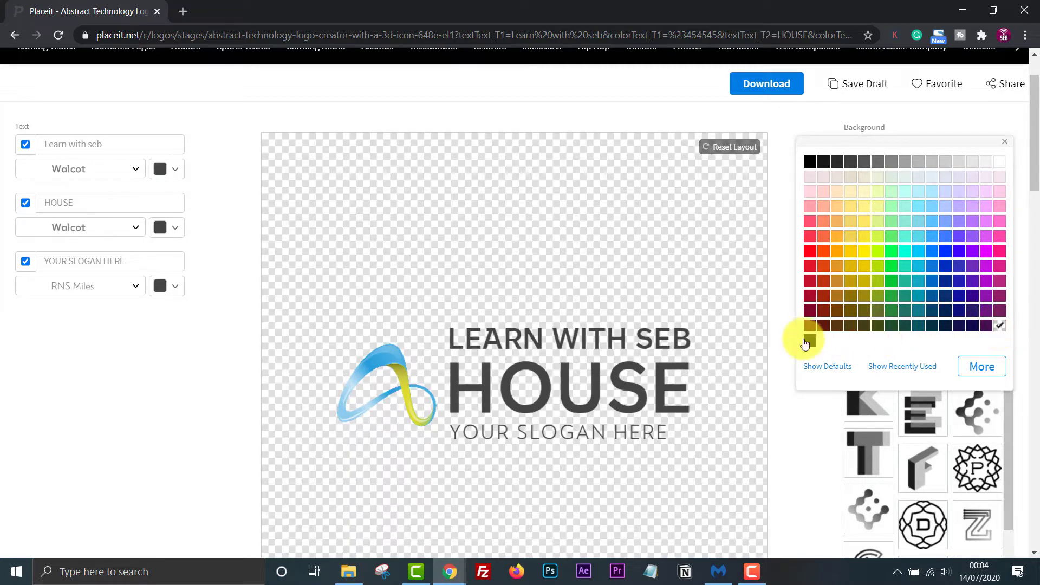
click(781, 339)
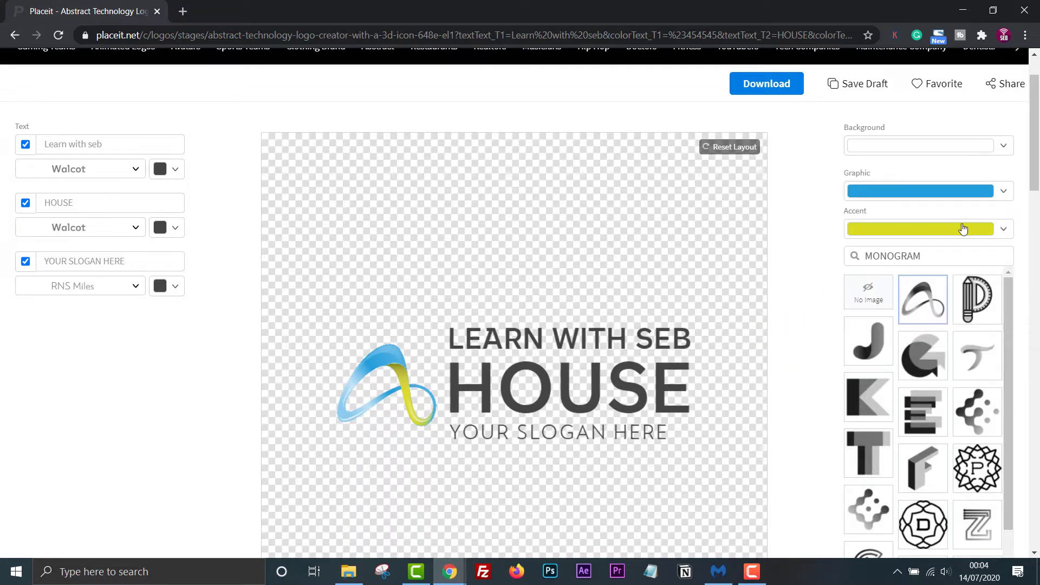
click(1011, 195)
click(1006, 188)
click(1005, 146)
- Give the S logo a bright green background and save it as a draft
click(891, 207)
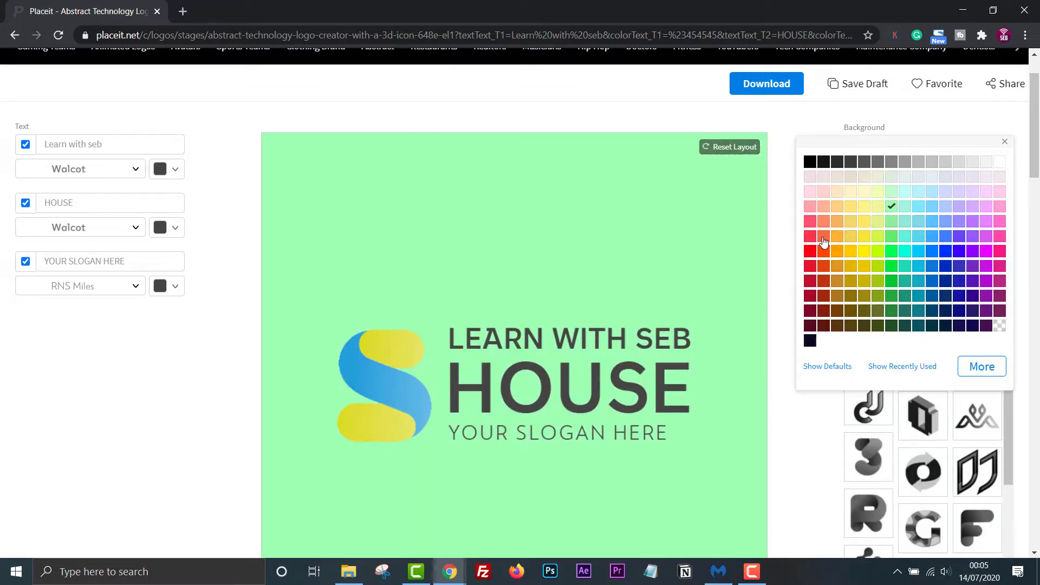
click(823, 236)
click(982, 272)
click(892, 276)
click(859, 83)
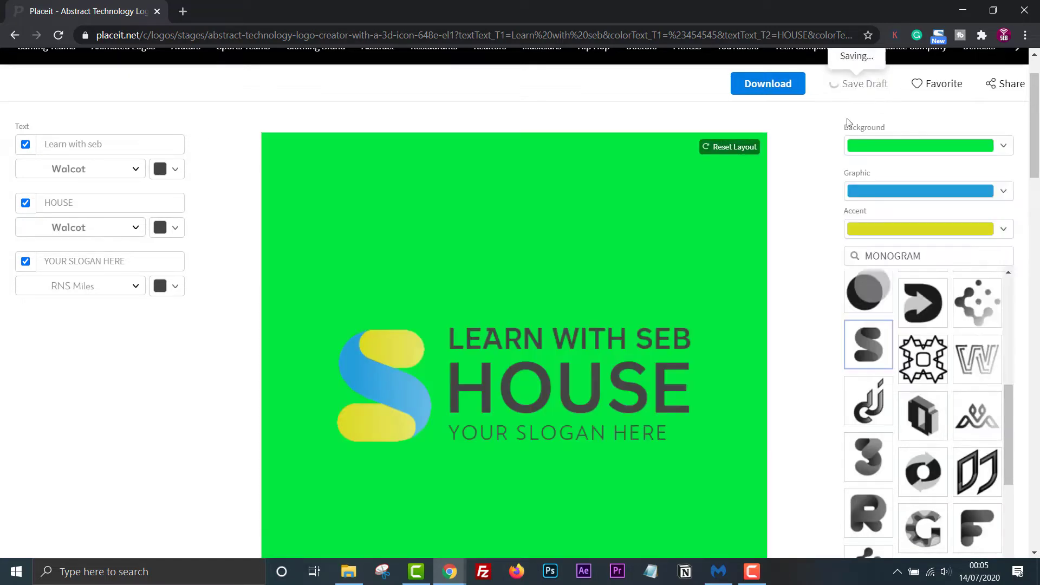
- Save another background variant as a draft and open the black-background draft
scroll(555, 225, down, 10)
click(555, 225)
click(921, 126)
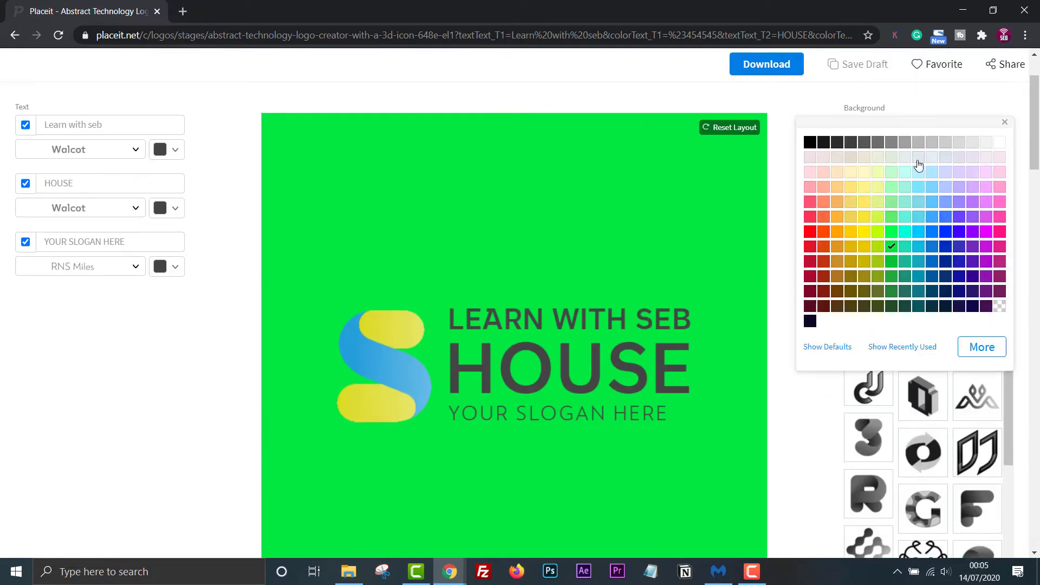
click(1003, 309)
click(861, 65)
scroll(353, 364, down, 8)
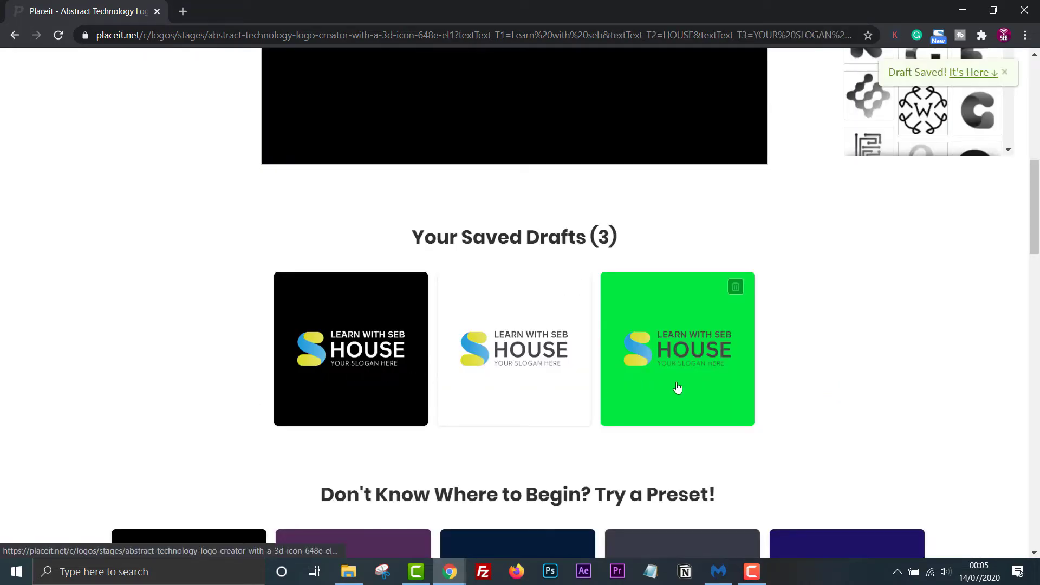
scroll(797, 322, up, 8)
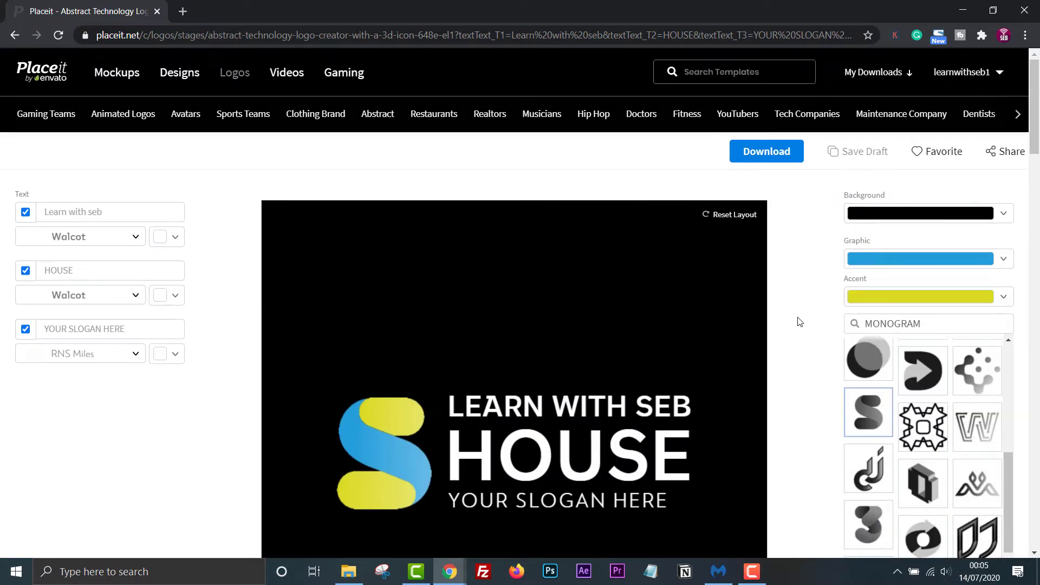
- Bring up the Get Your Logo! offer for a watermark-free 4000x4000 PNG of the black HOUSE logo
click(748, 151)
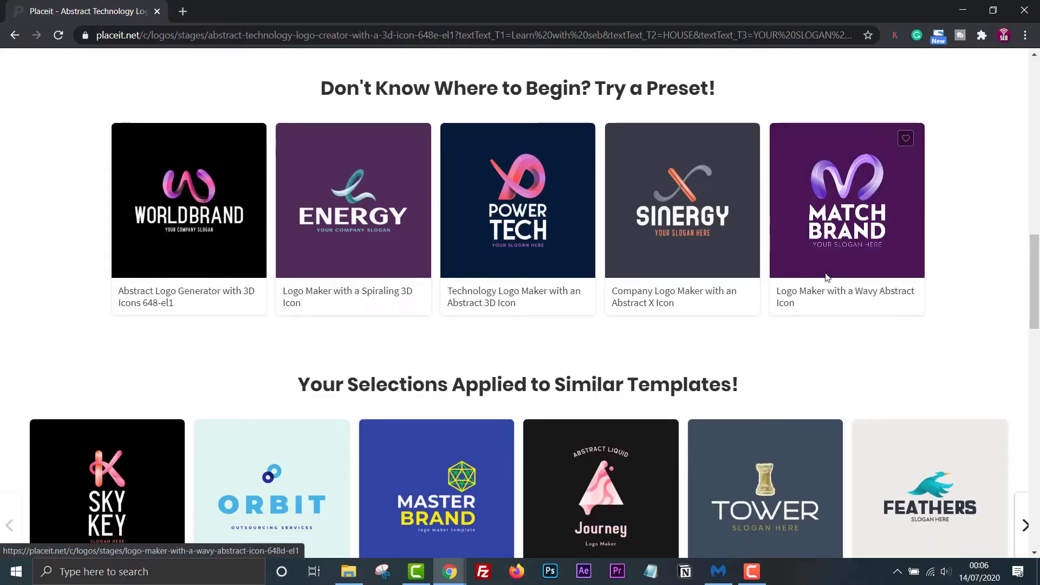
- Read the footer's License summary of You Can / You Can't, then open the full License Agreement
scroll(826, 277, down, 9)
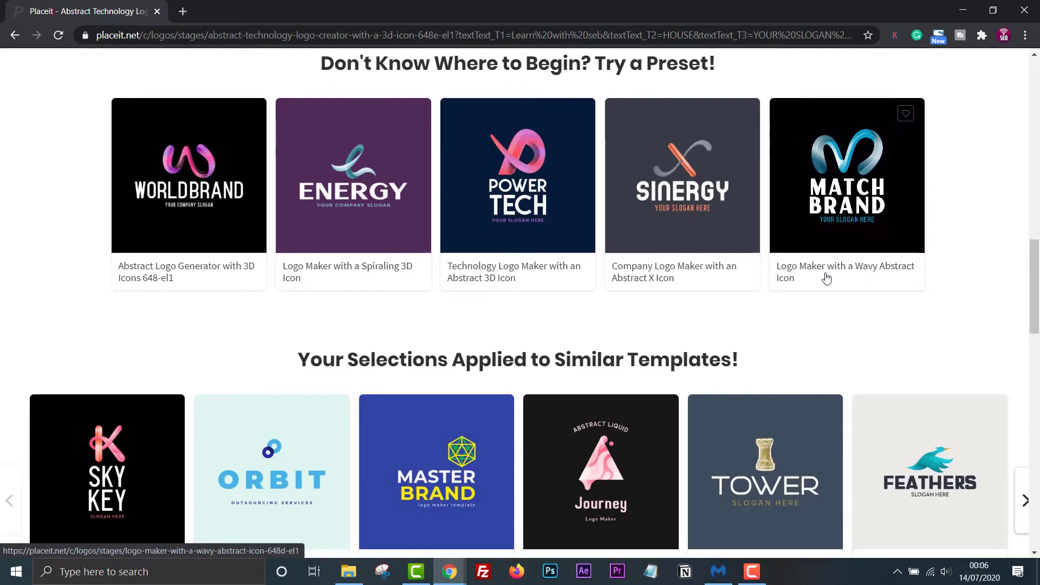
scroll(826, 277, down, 8)
scroll(826, 277, down, 7)
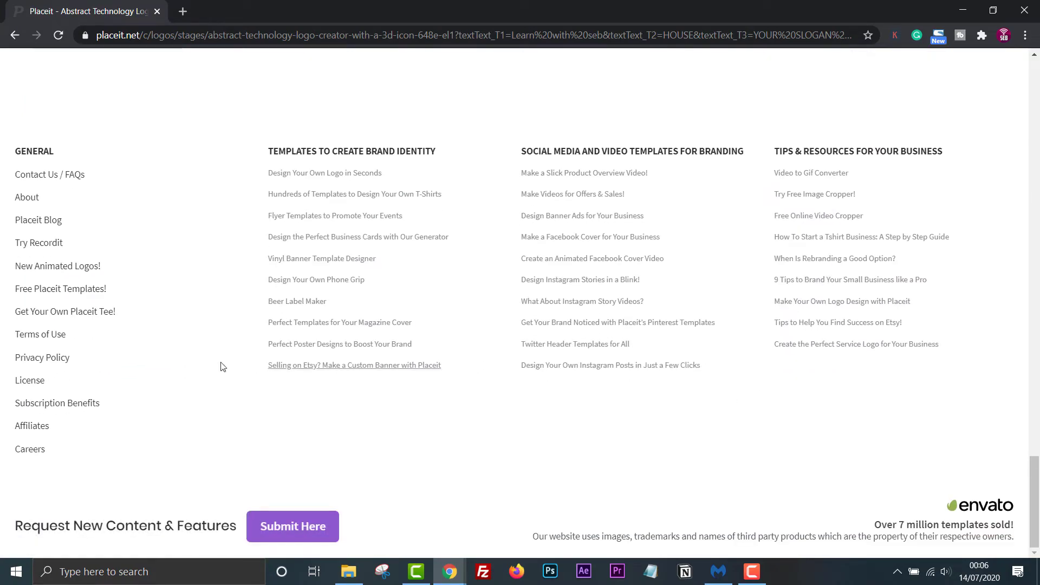
click(18, 383)
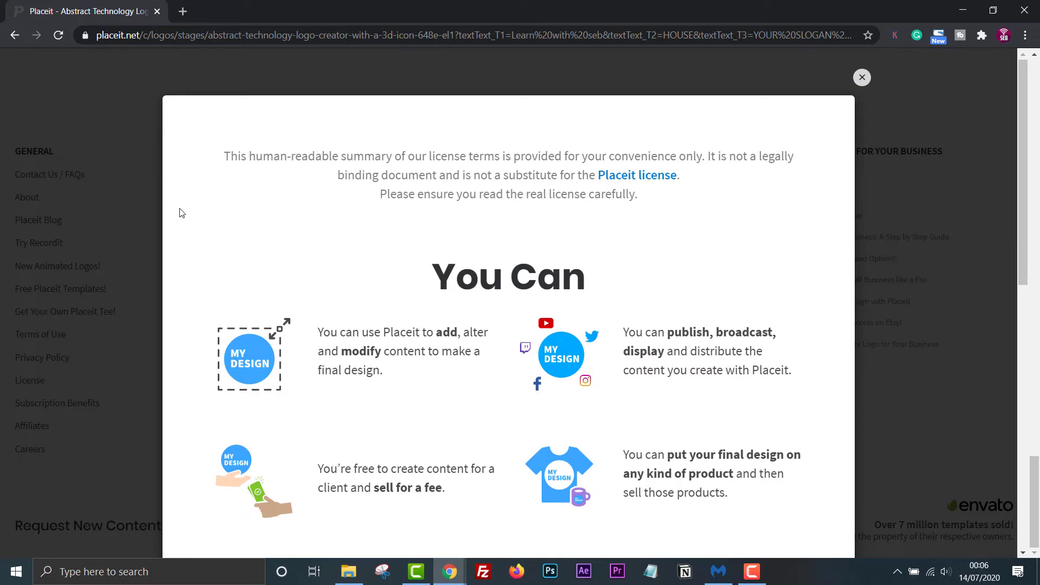
scroll(181, 213, down, 3)
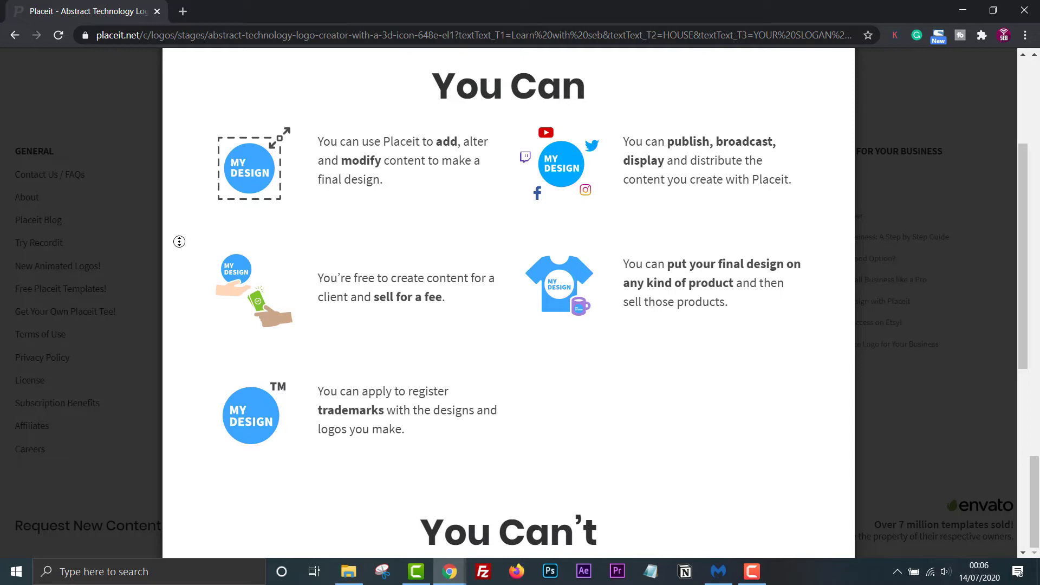
scroll(179, 242, down, 7)
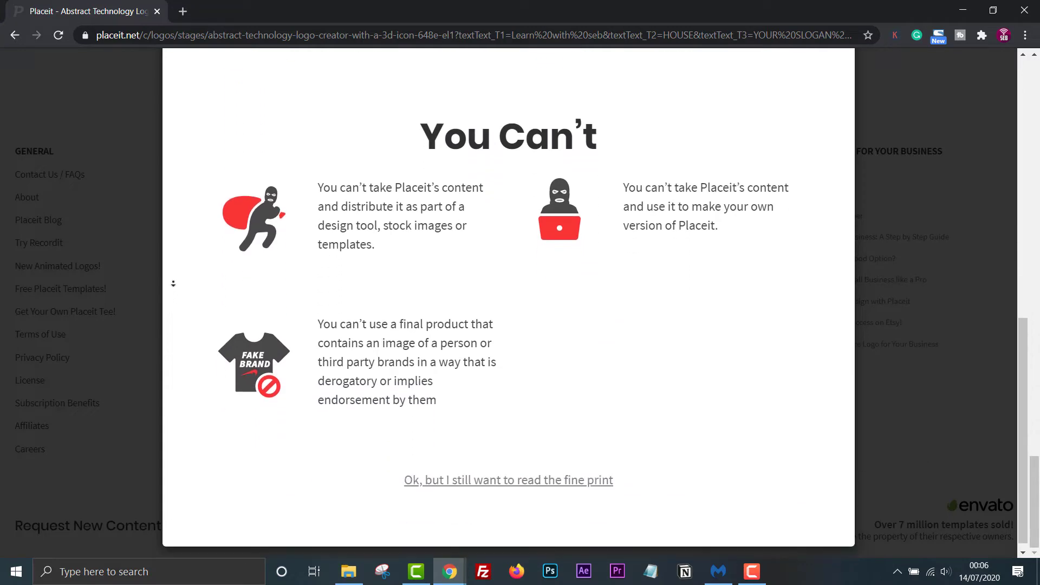
scroll(174, 283, down, 1)
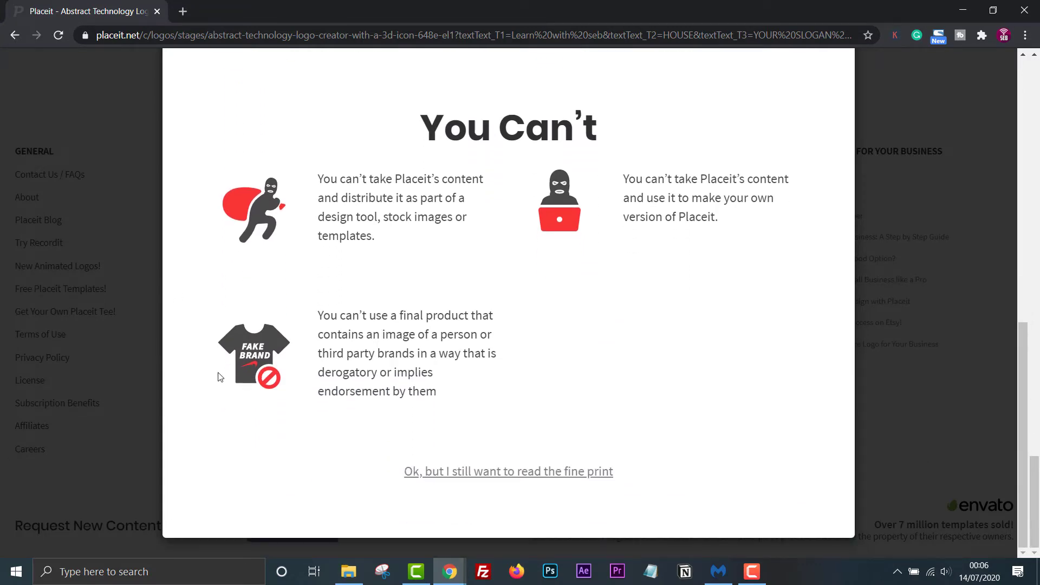
click(486, 472)
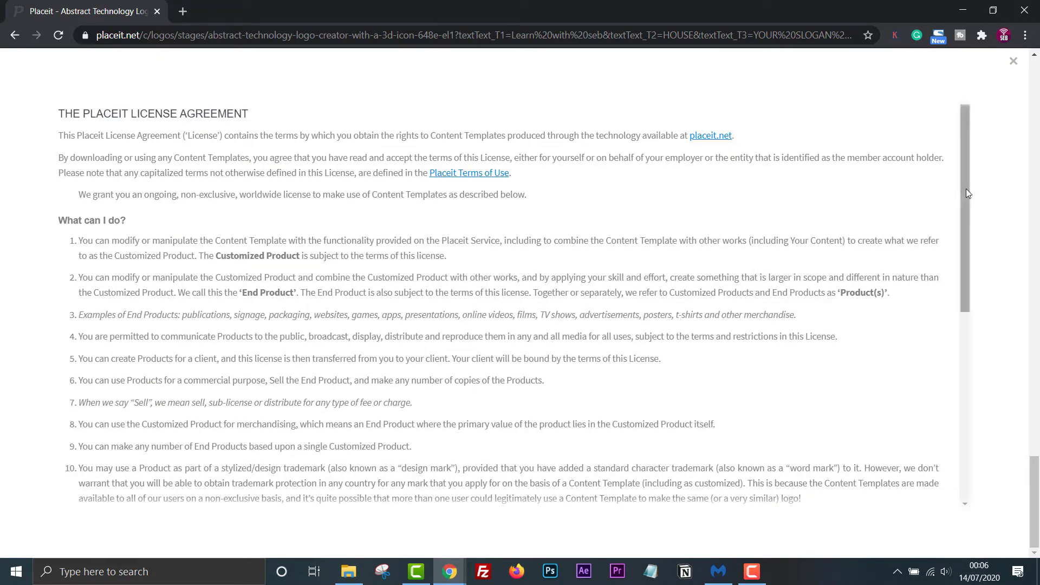
- Scroll through the Placeit License Agreement to its end
scroll(967, 195, down, 3)
drag(969, 204, 1015, 401)
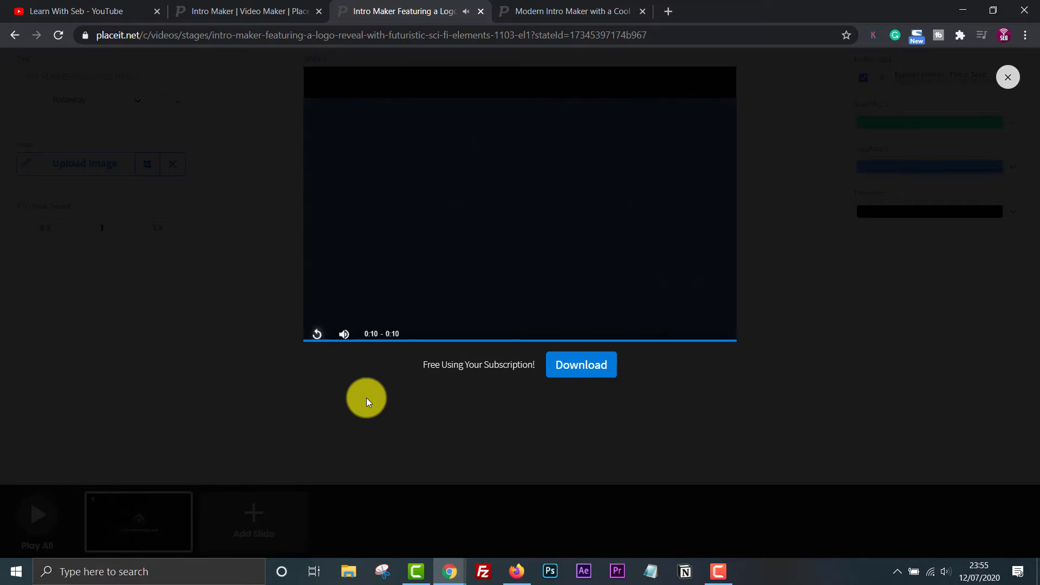
- Request the watermark-free 1920x1080 download of the sci-fi logo-reveal intro
click(592, 364)
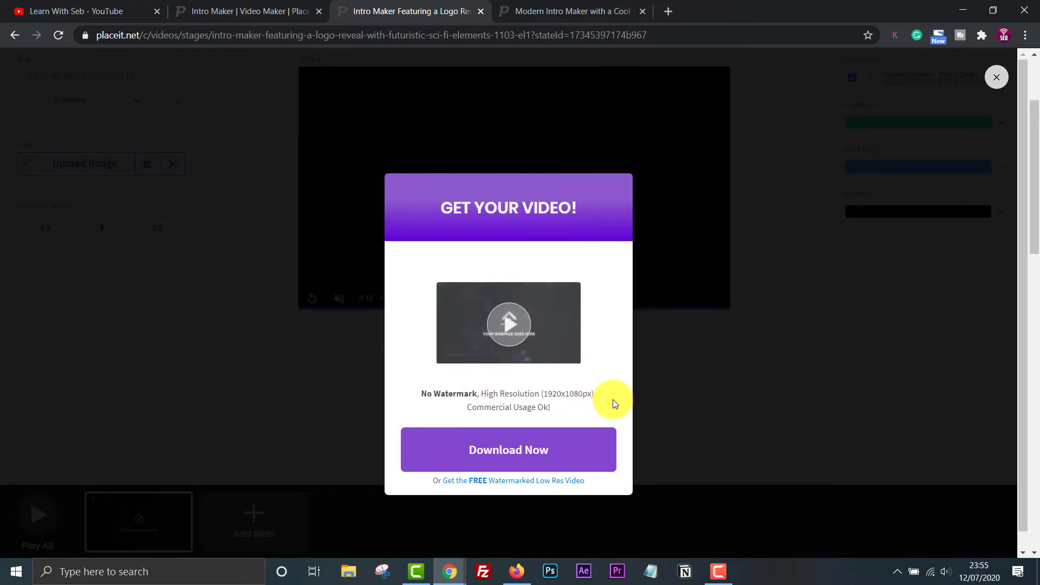
scroll(615, 403, down, 1)
click(537, 428)
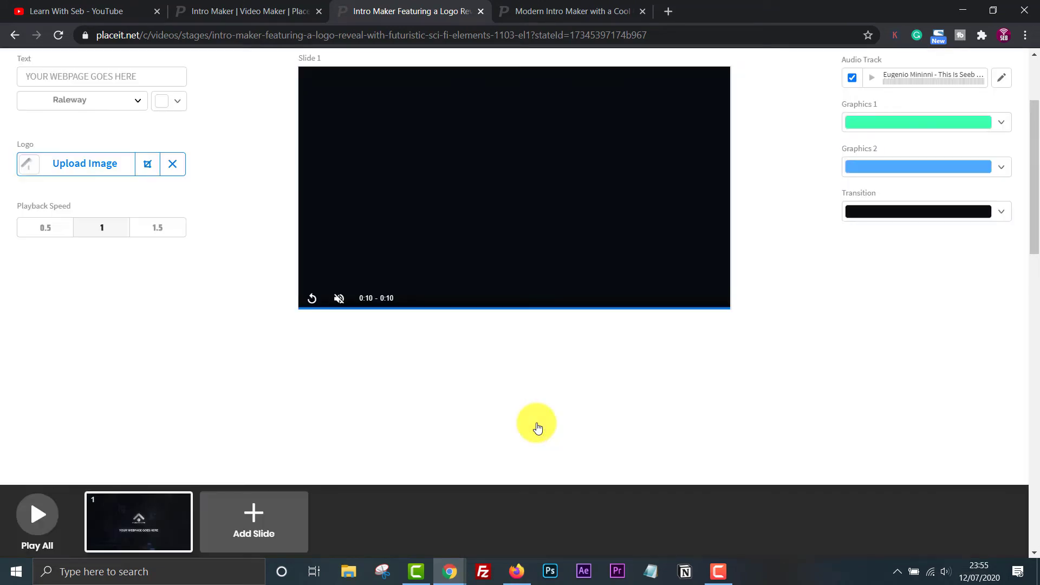
scroll(672, 271, up, 3)
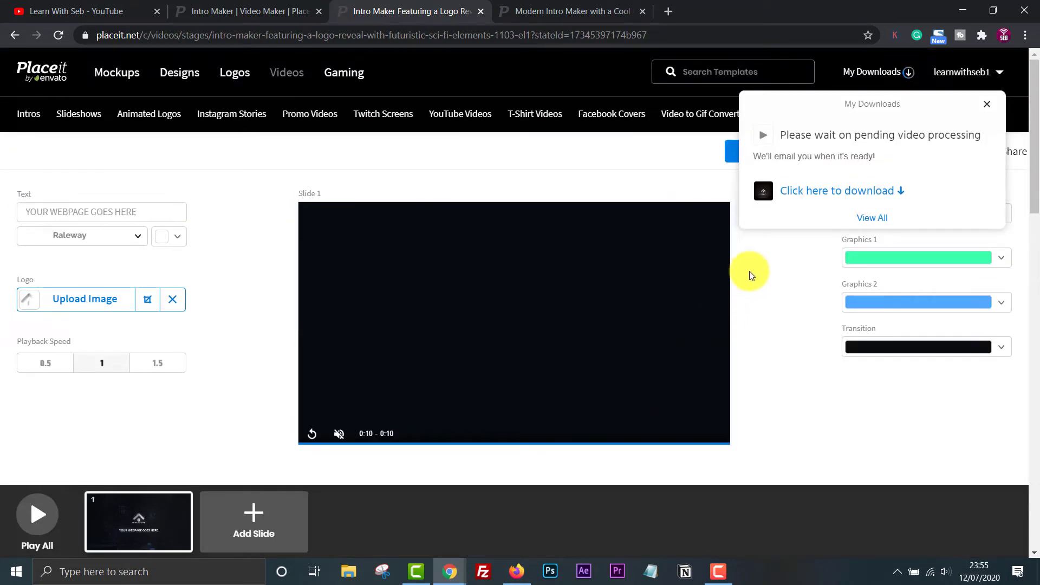